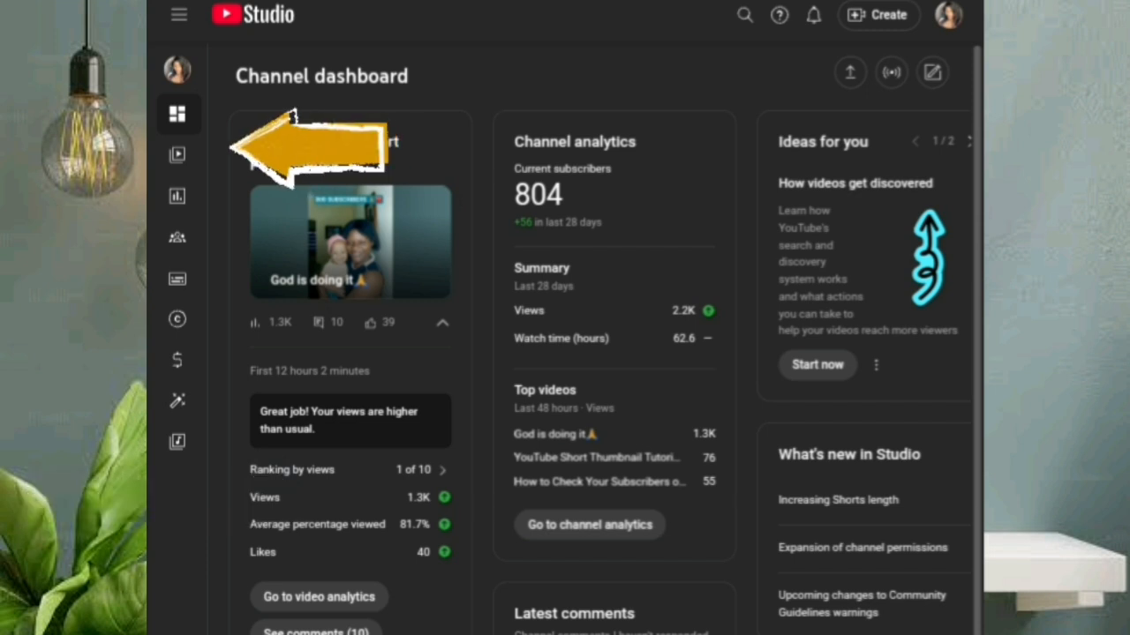
Open the video "How to Create FAKE Backgrounds for YouTube Videos for FREE" from the channel's content list in the video editor.
left_click(178, 155)
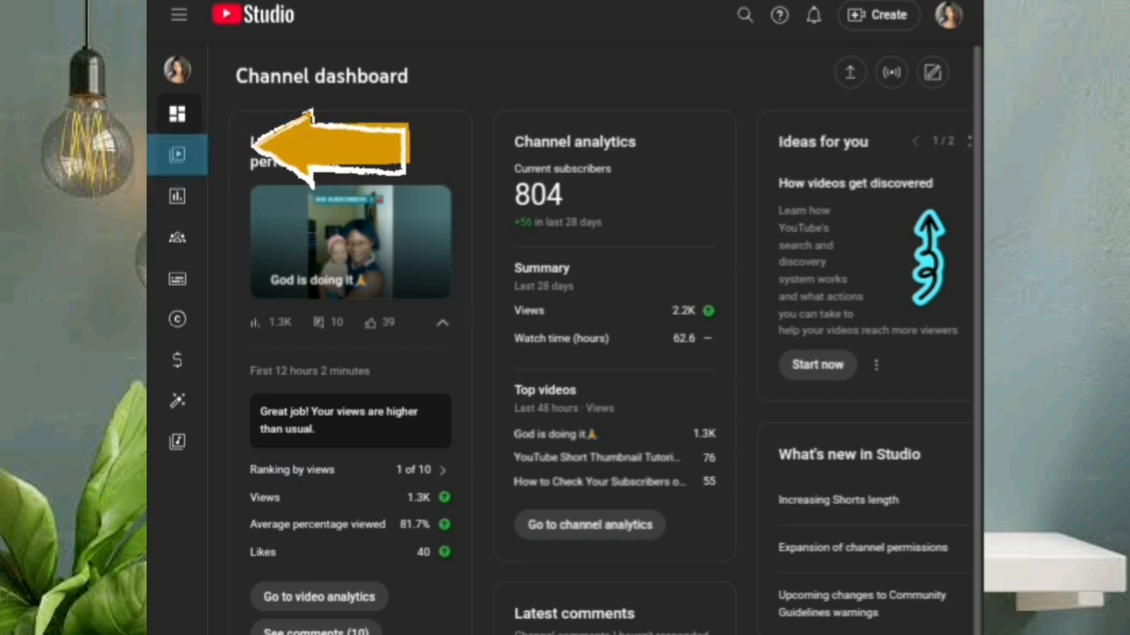
scroll(600, 397, "down", 3)
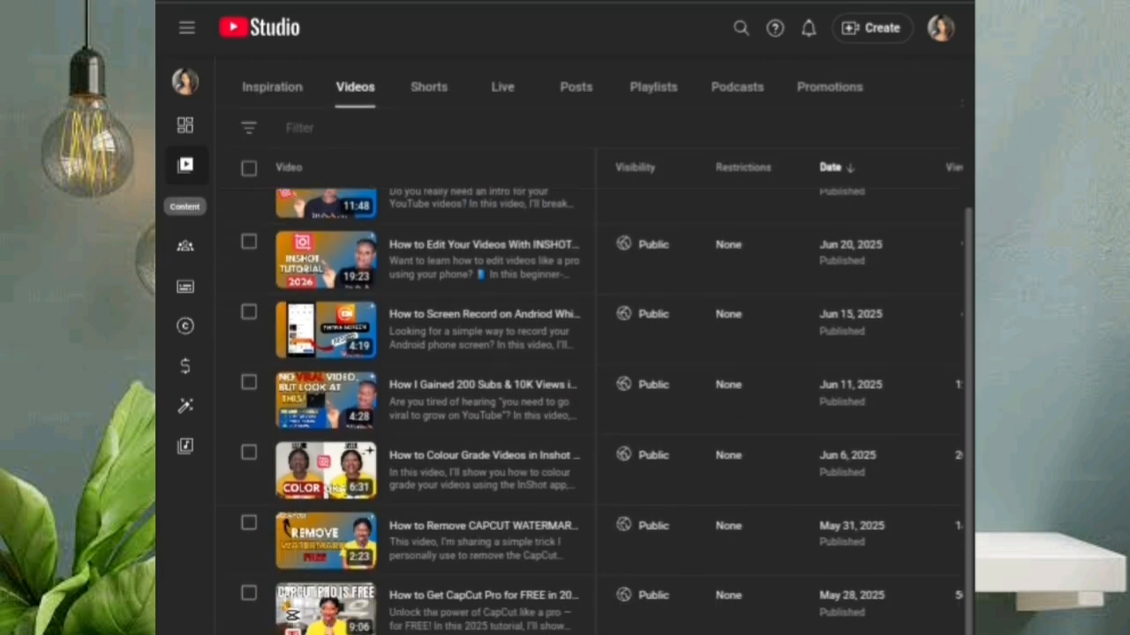
scroll(600, 398, "down", 4)
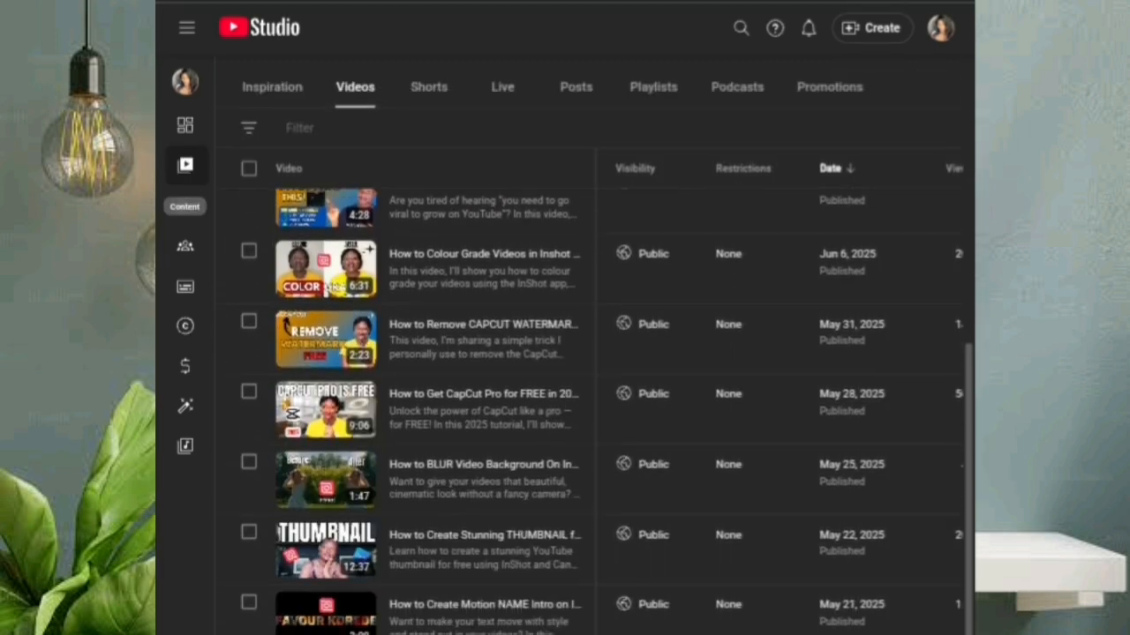
scroll(601, 397, "down", 4)
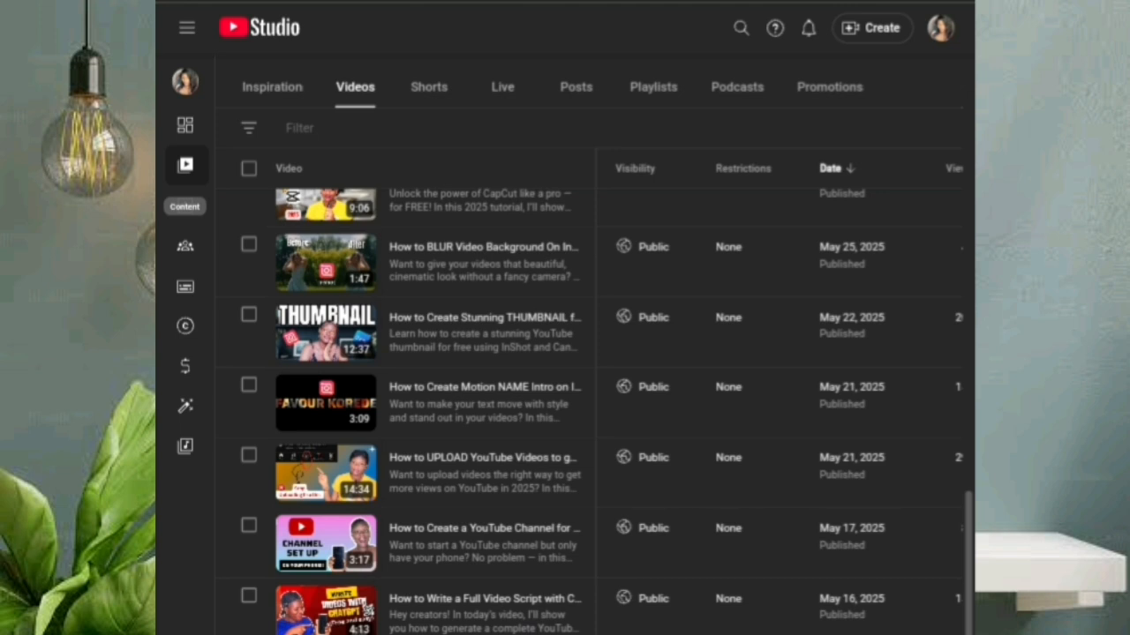
left_click(326, 473)
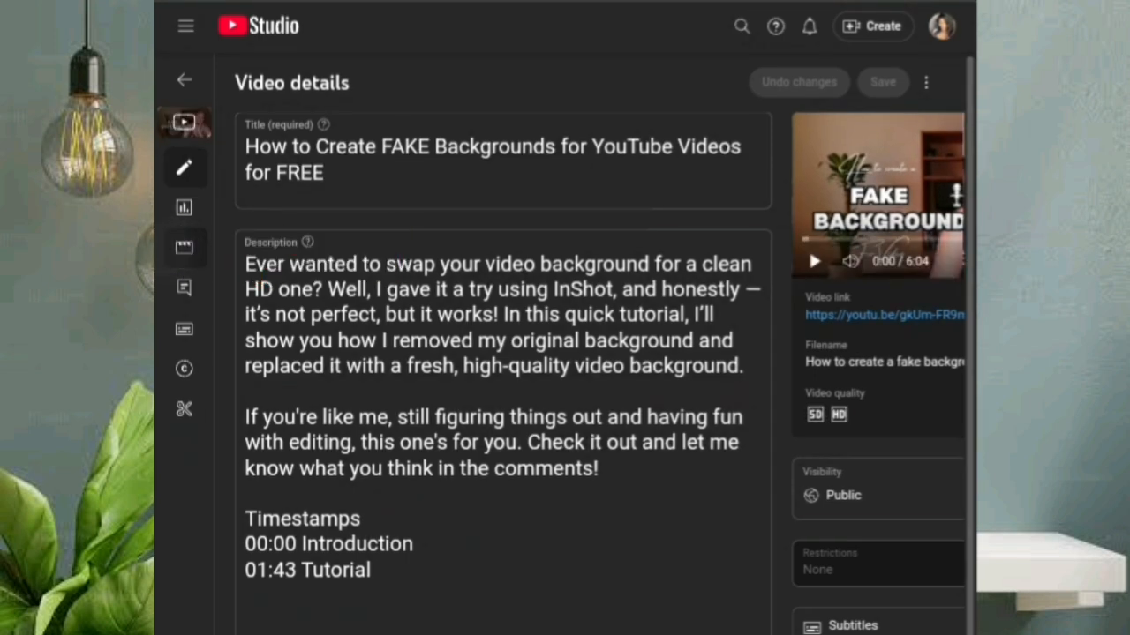
left_click(184, 248)
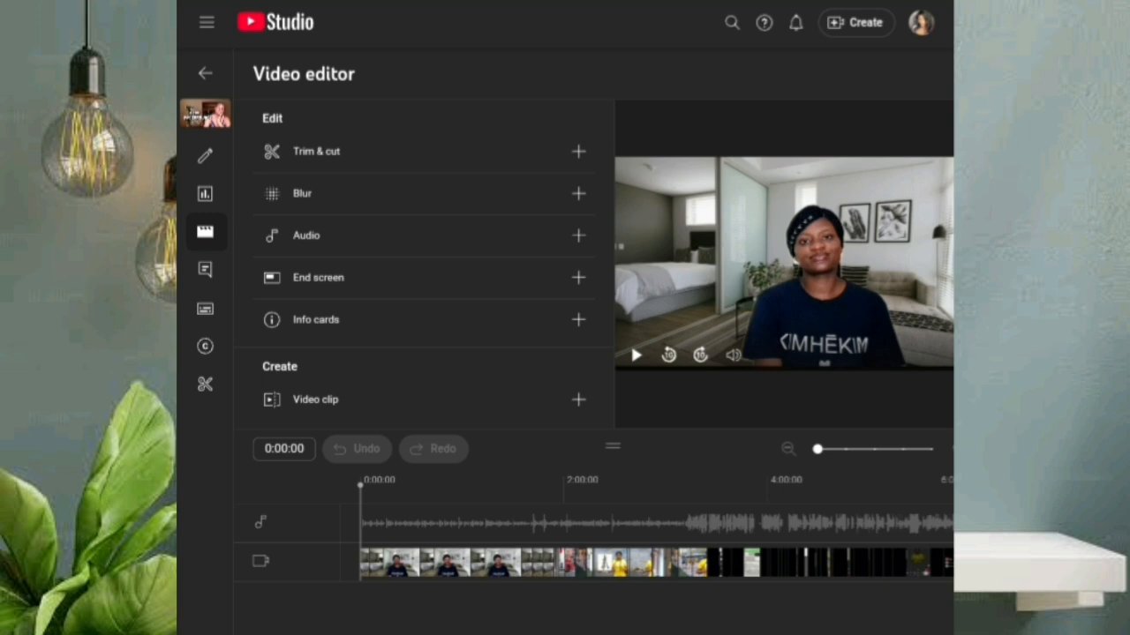
scroll(593, 324, "right", 1)
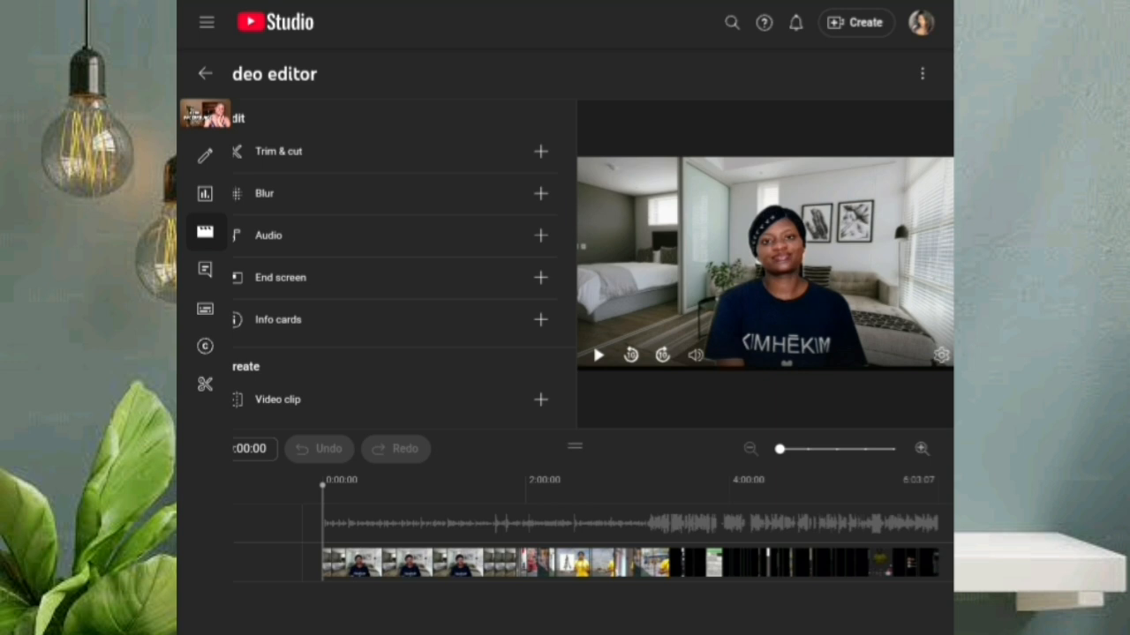
scroll(593, 323, "left", 1)
scroll(593, 323, "right", 1)
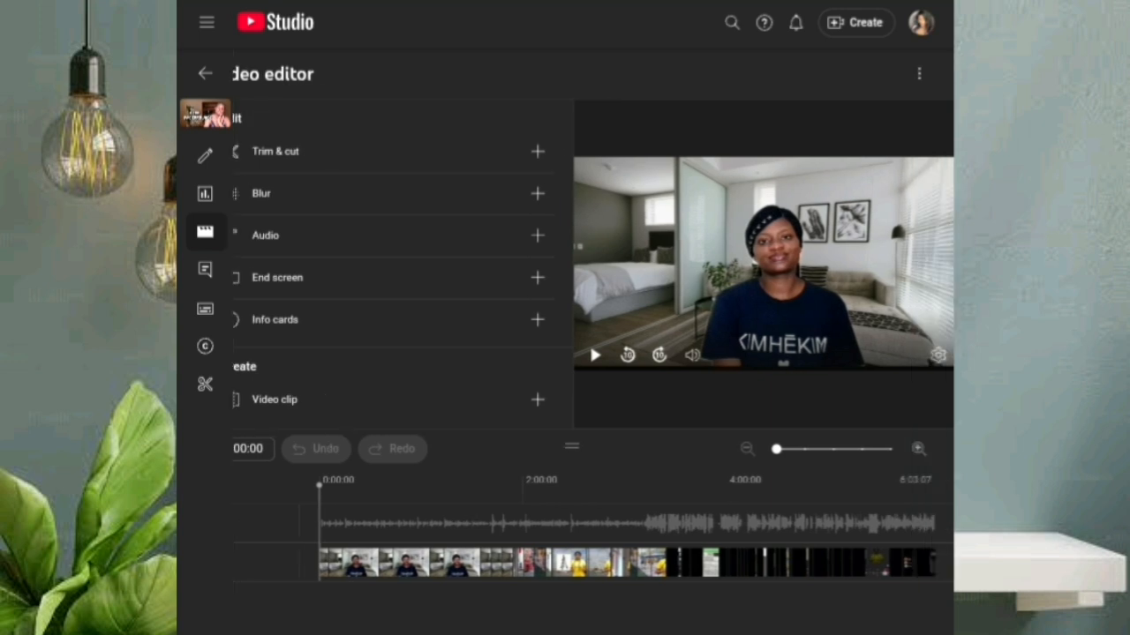
scroll(593, 323, "left", 1)
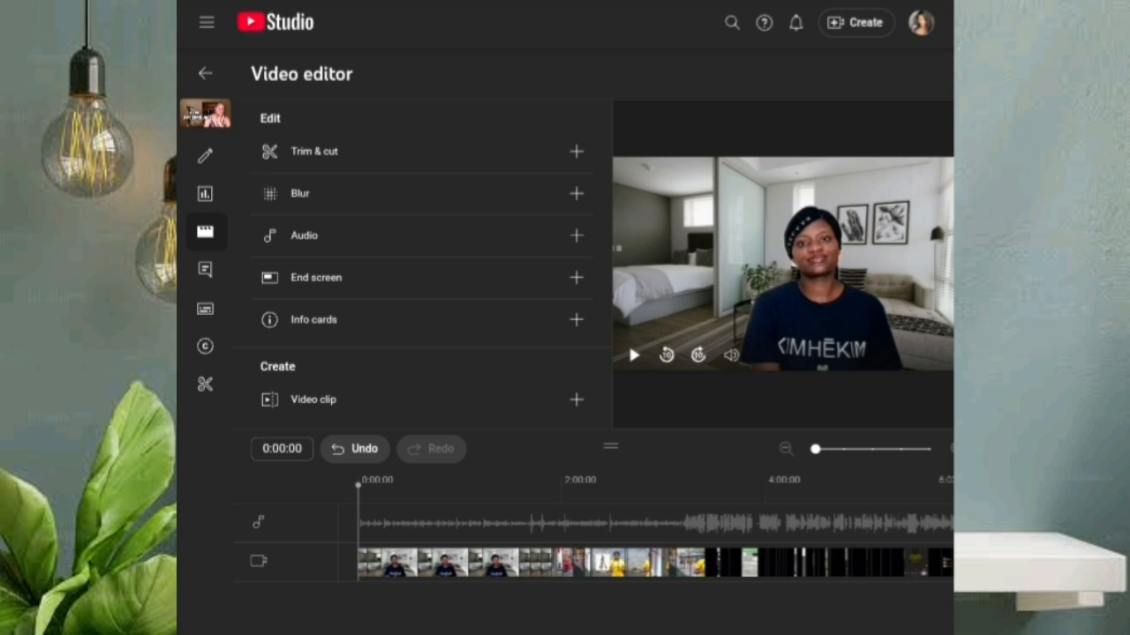
Trim the video's start to about 0:43:07 and its end to about 5:14:17.
left_click(302, 151)
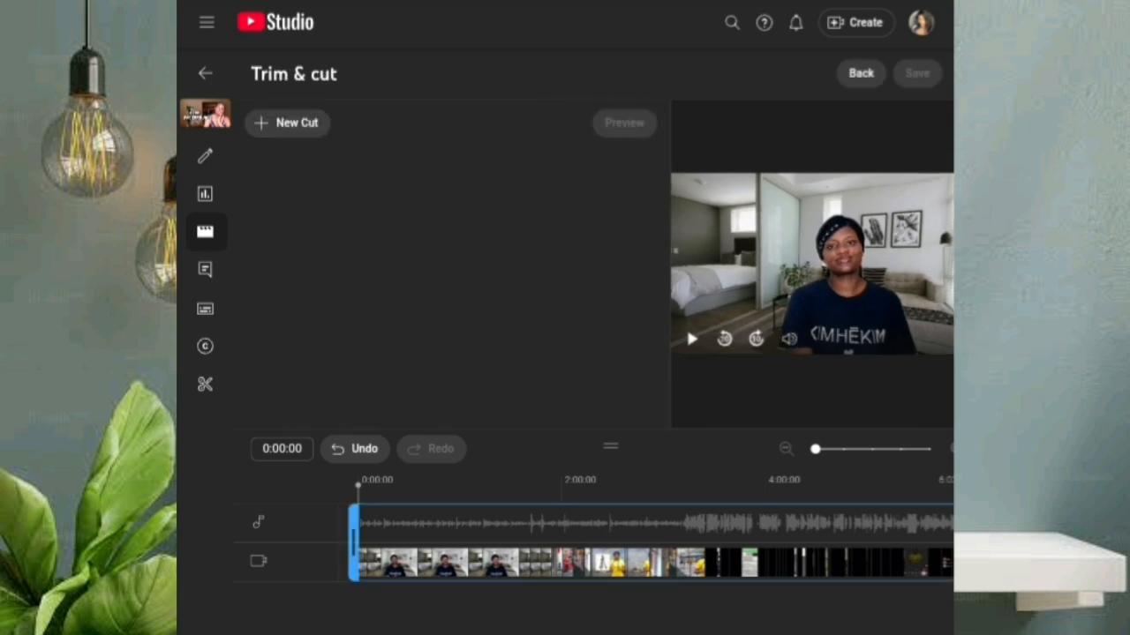
scroll(593, 320, "right", 1)
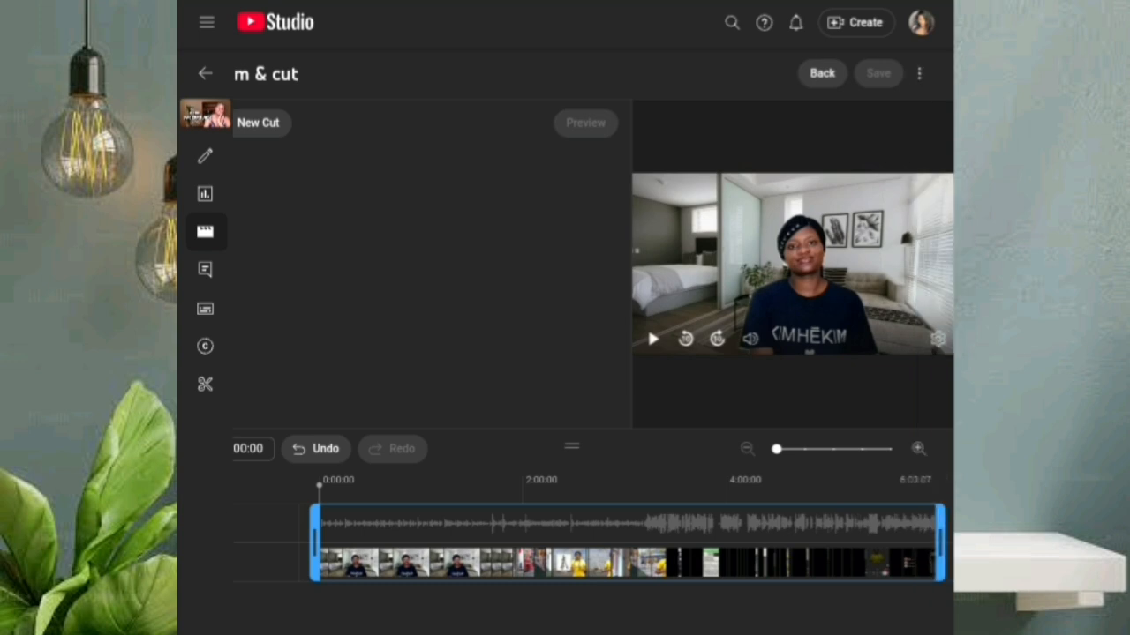
left_click_drag(329, 584, 391, 608)
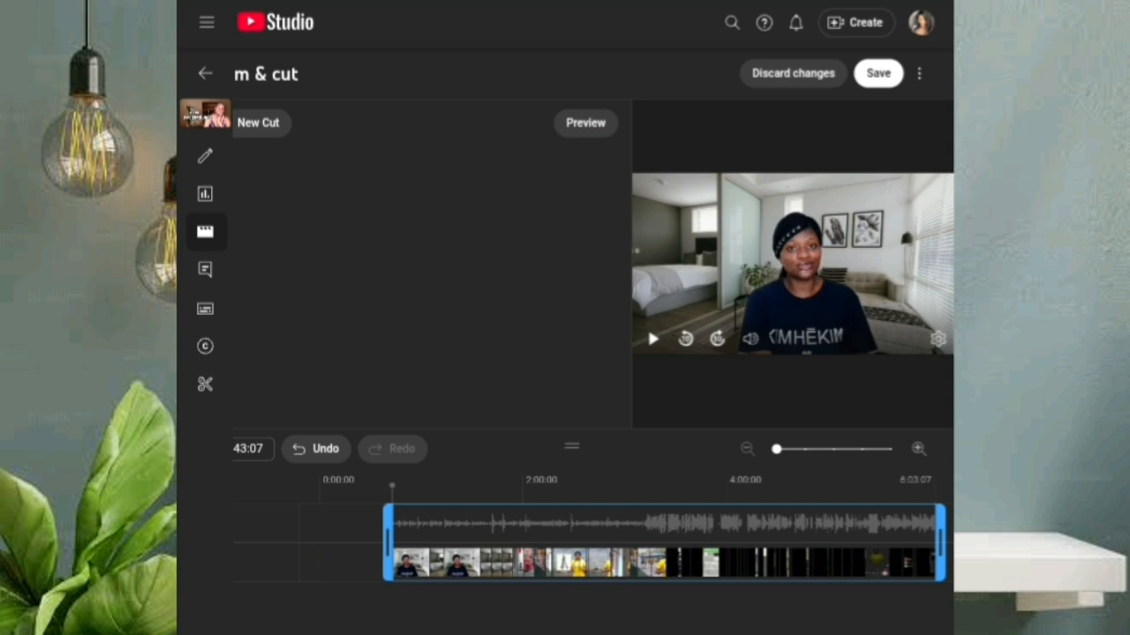
left_click_drag(920, 539, 836, 592)
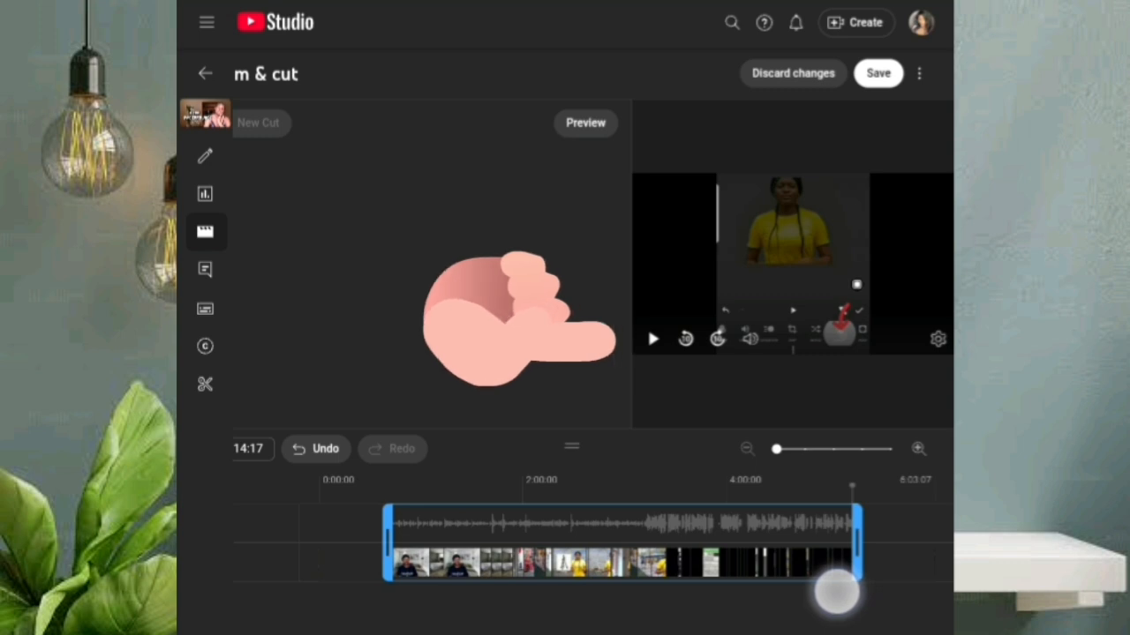
Extend the trimmed start back to about 0:02:09 and discard the trim changes.
left_click_drag(836, 592, 893, 574)
left_click_drag(388, 587, 328, 591)
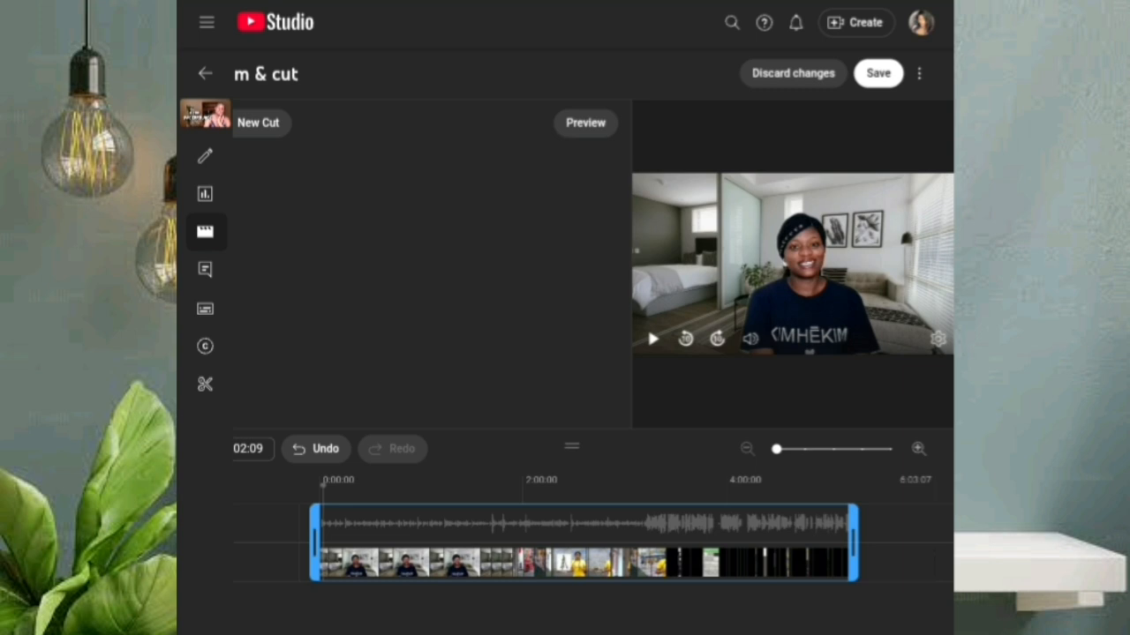
scroll(565, 318, "down", 1)
scroll(565, 318, "up", 1)
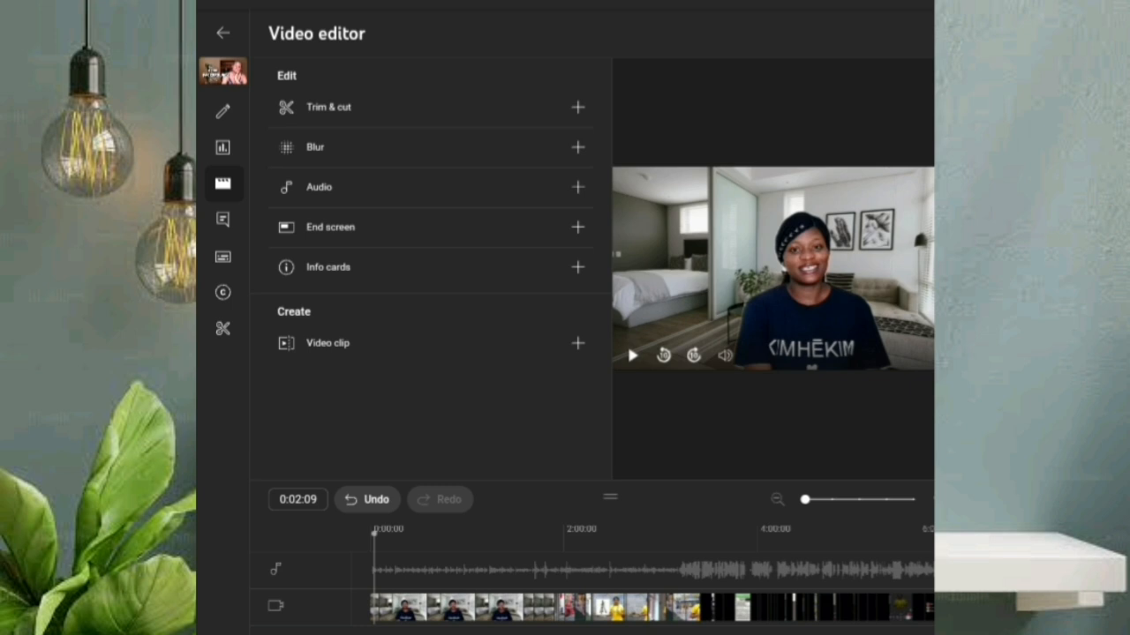
Add a new cut to the video and adjust its range to about 2:17:14 to 2:56:27.
left_click(586, 112)
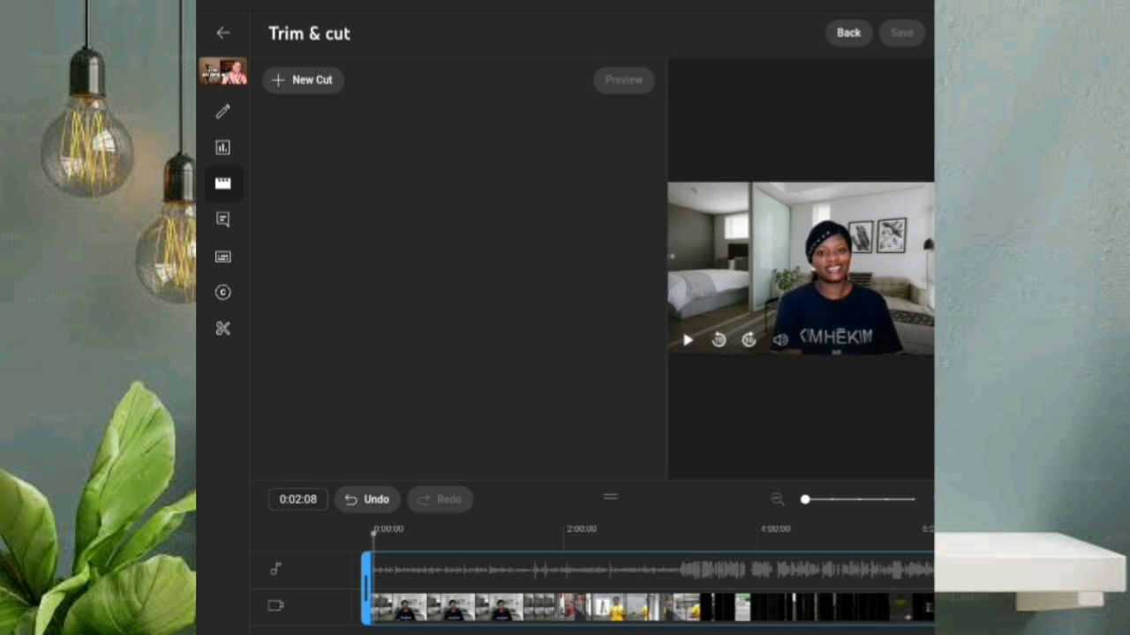
left_click(303, 80)
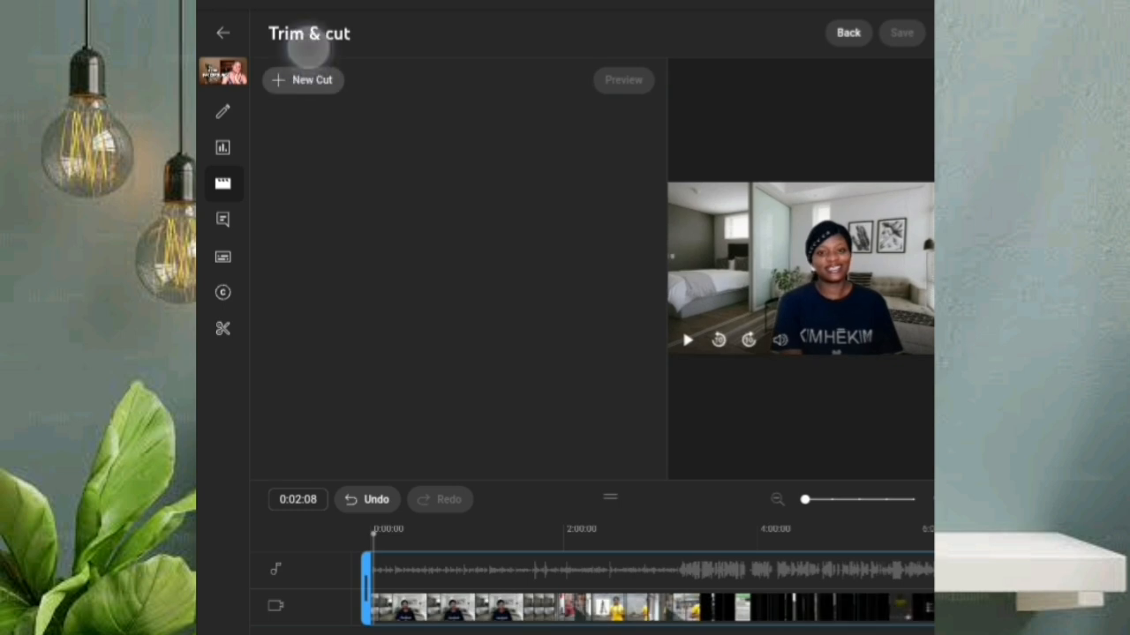
left_click_drag(442, 587, 595, 587)
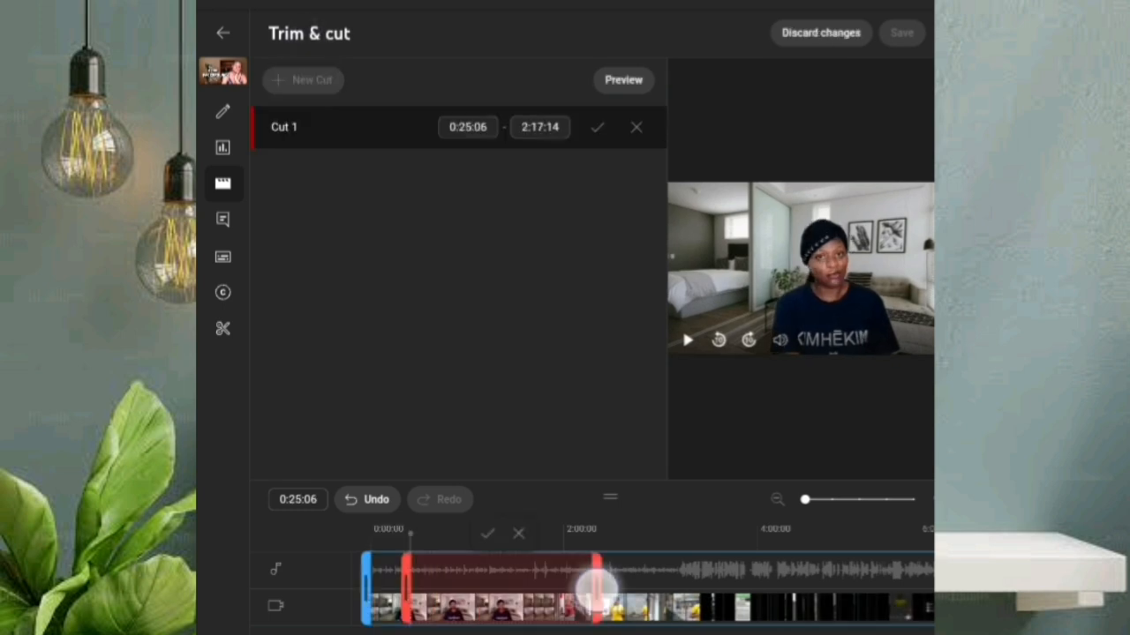
left_click_drag(596, 587, 757, 600)
left_click_drag(406, 587, 586, 601)
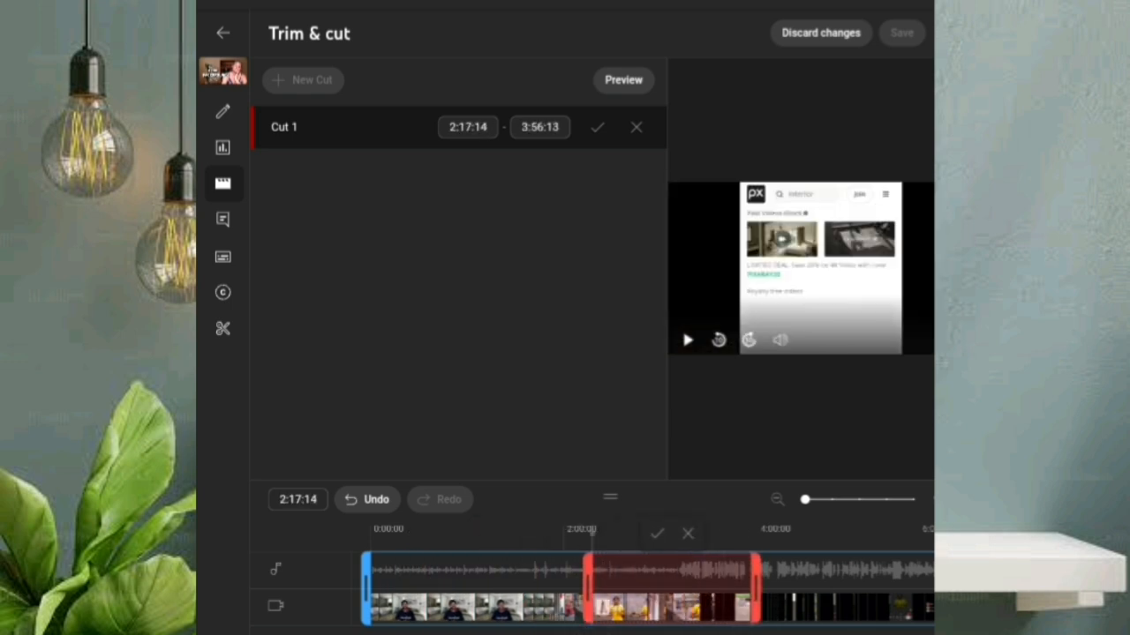
left_click_drag(714, 589, 622, 590)
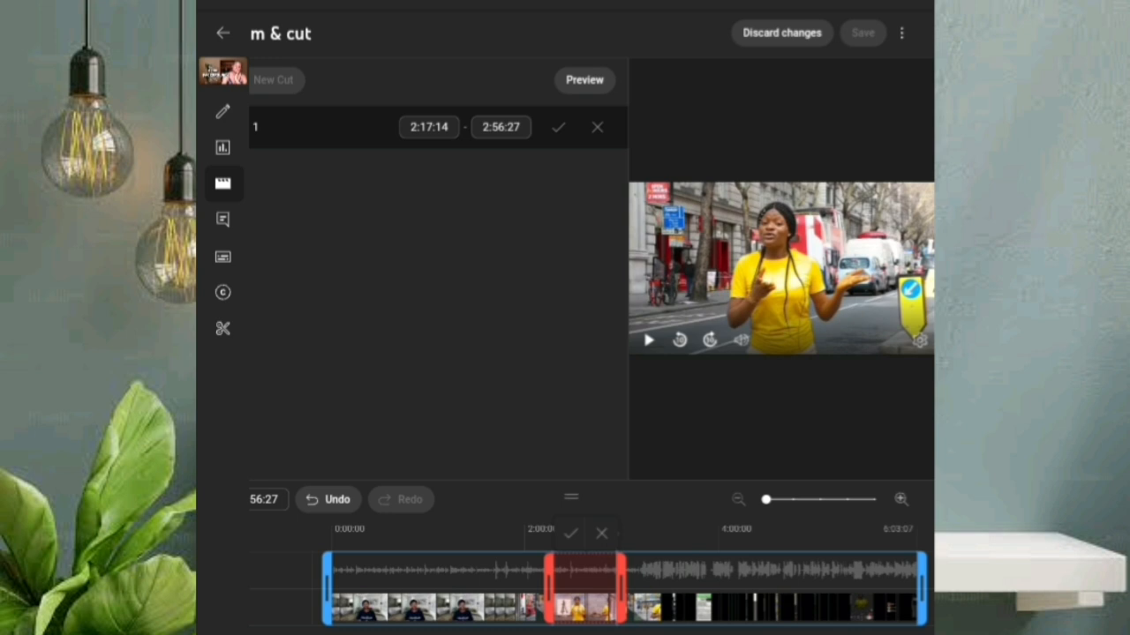
Shift the cut's range to about 1:29:21 to 2:35:21 and discard the changes.
left_click_drag(548, 600, 487, 600)
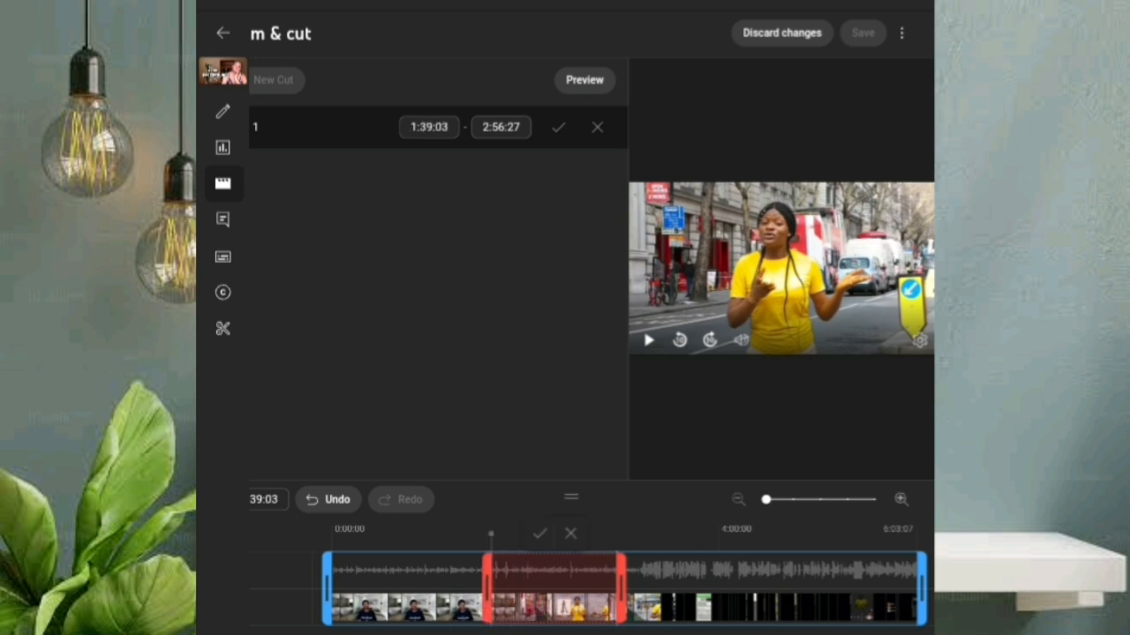
left_click_drag(622, 600, 598, 609)
mouse_move(486, 609)
left_mouse_down()
mouse_move(543, 609)
mouse_move(470, 609)
left_mouse_up()
mouse_move(598, 609)
left_mouse_down()
mouse_move(732, 606)
mouse_move(587, 606)
left_mouse_up()
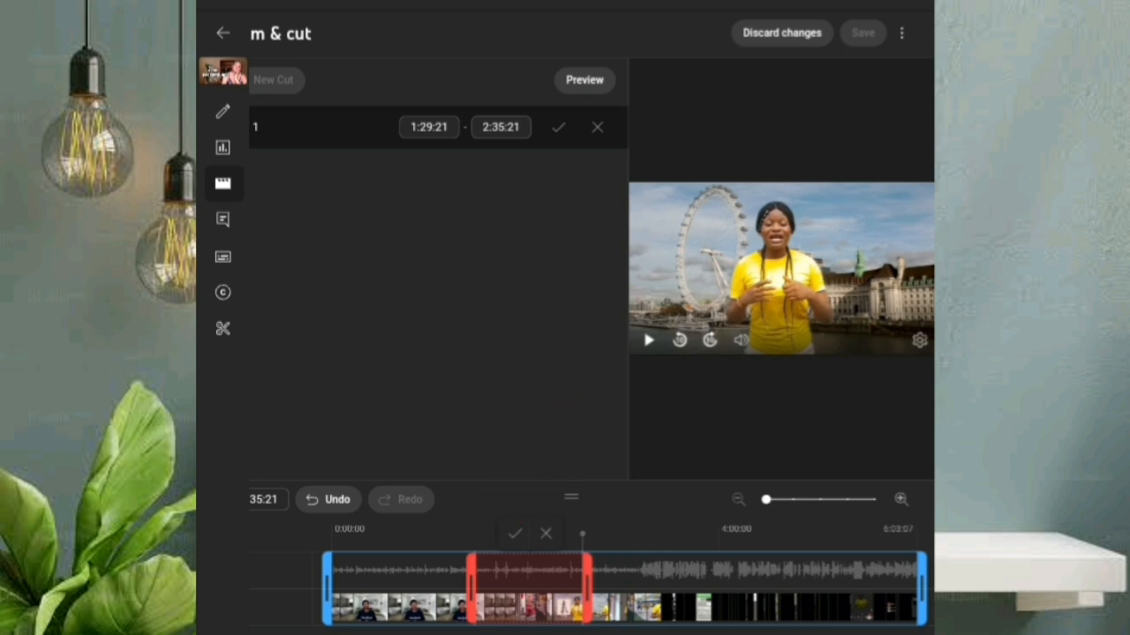
left_click(763, 33)
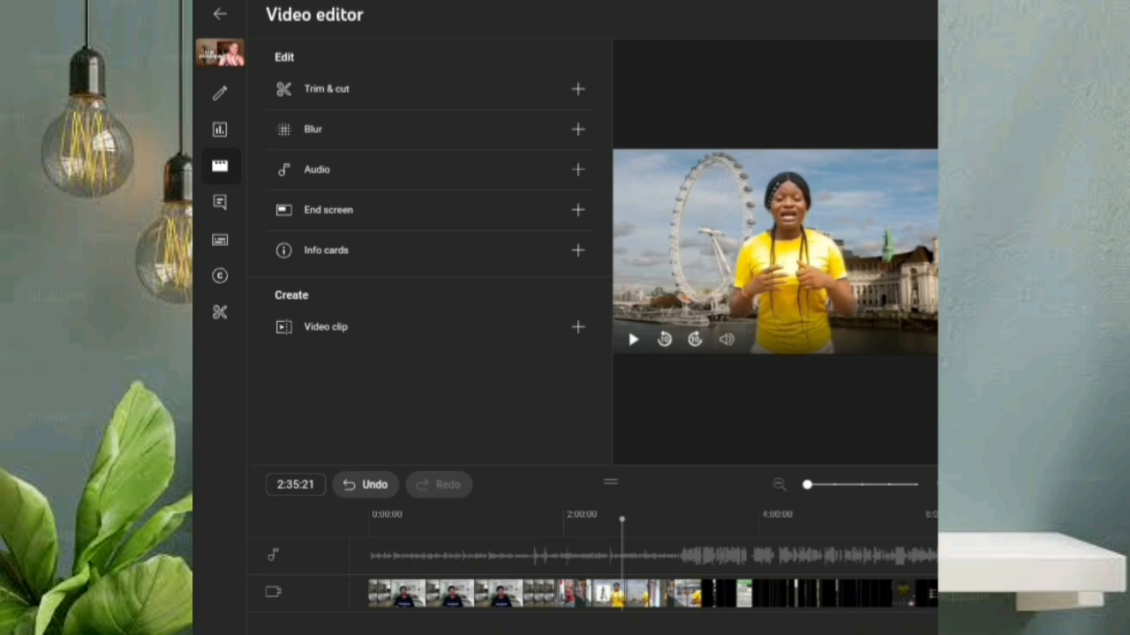
Apply a face blur to the first detected face and move the playhead to 0:49:00.
left_click(578, 129)
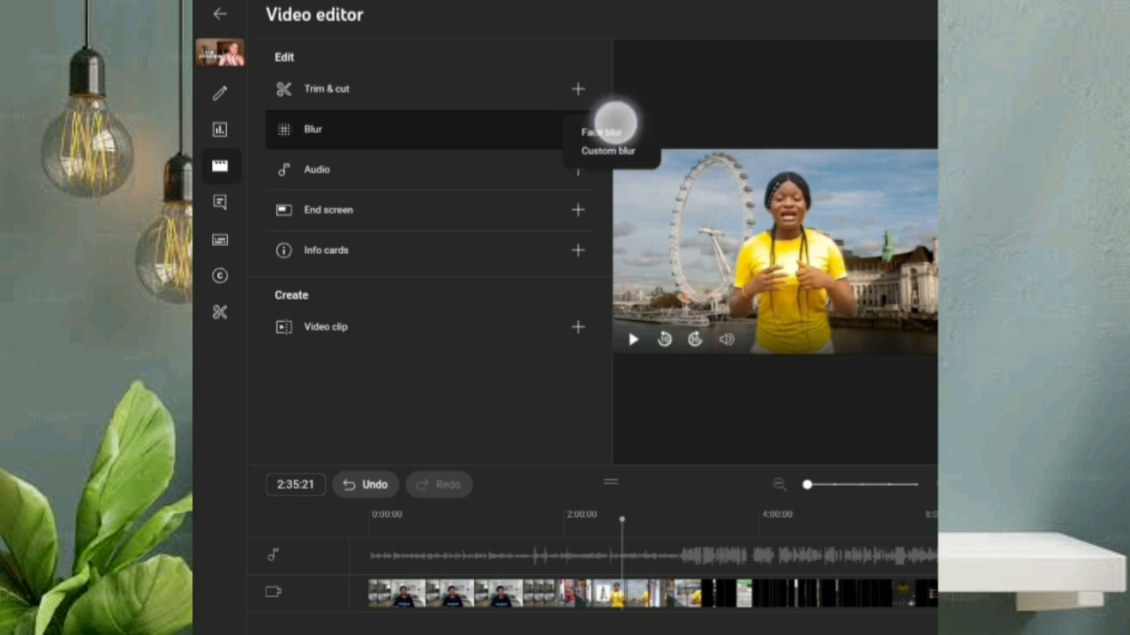
left_click(605, 130)
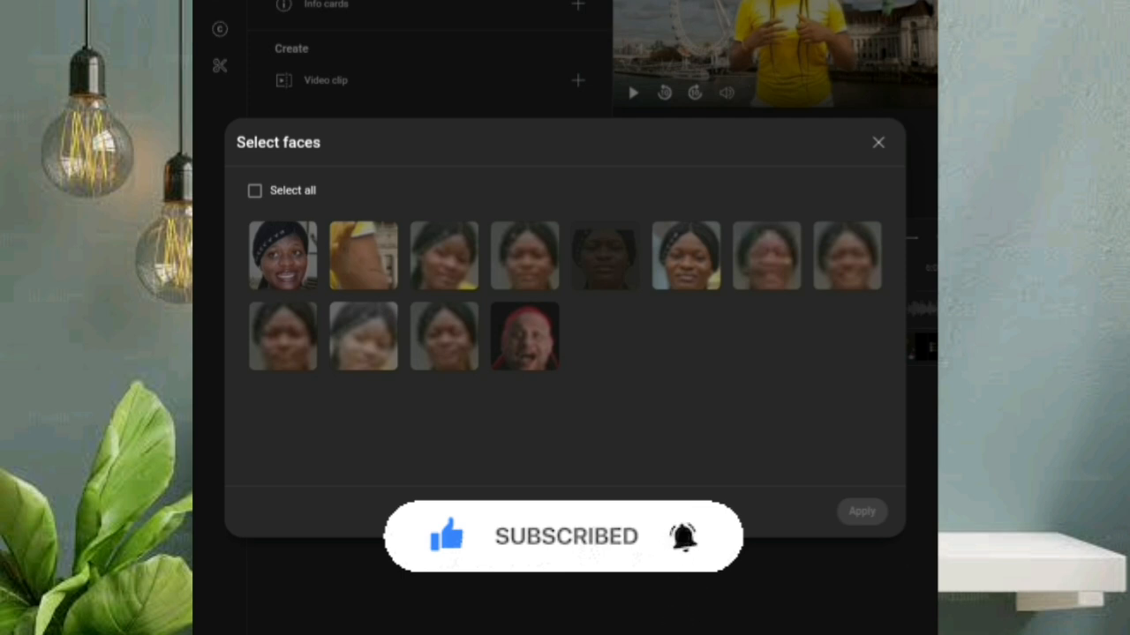
left_click(289, 240)
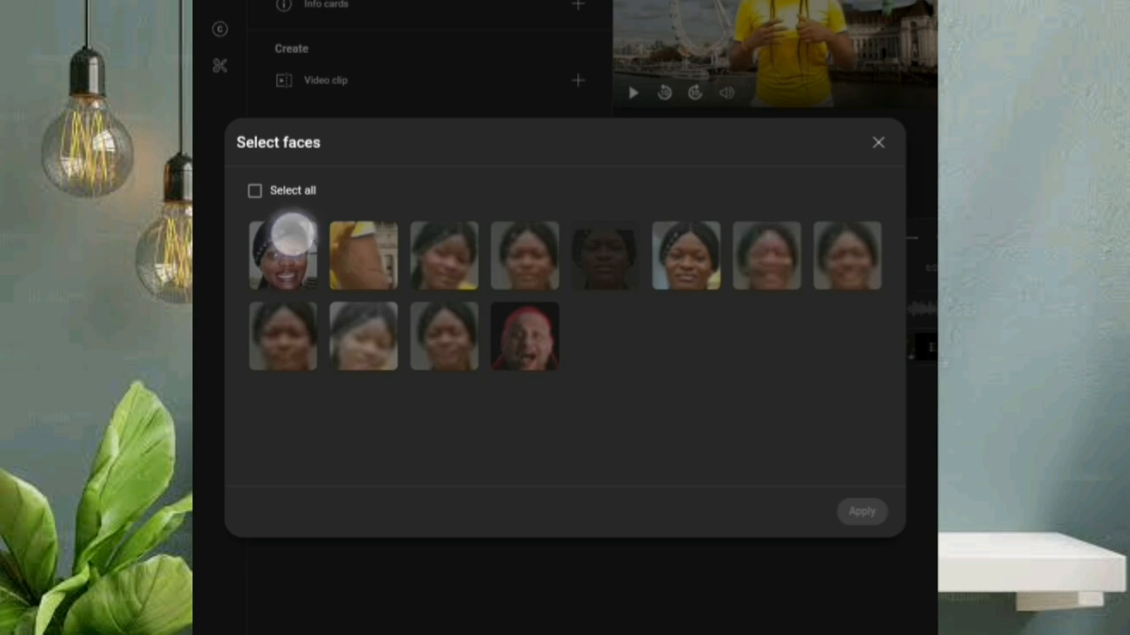
left_click(861, 511)
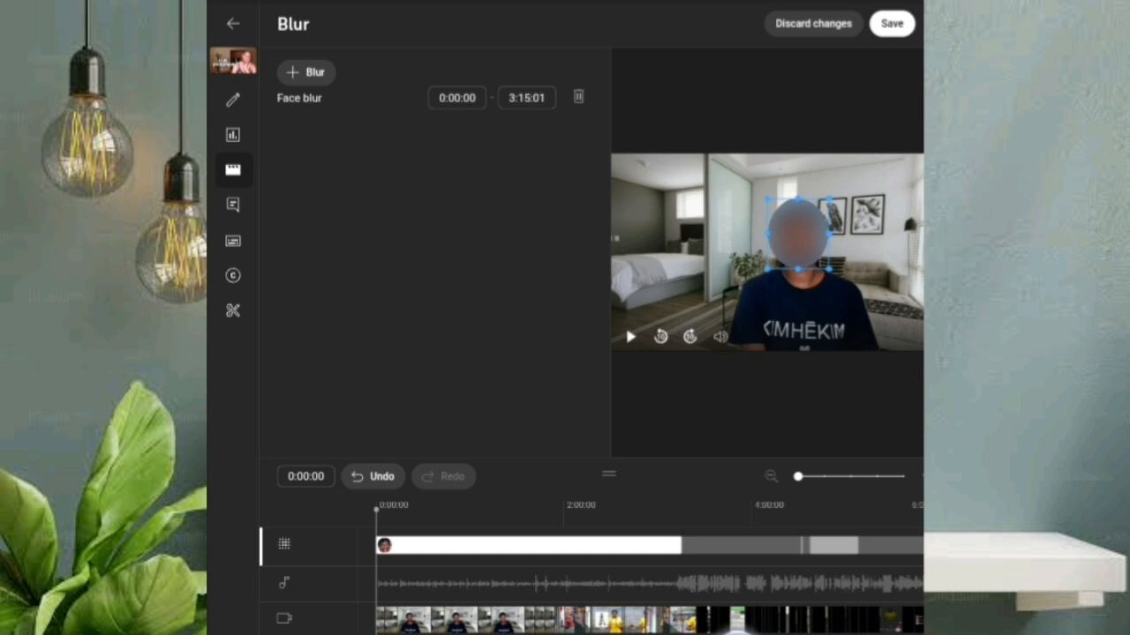
left_click(452, 510)
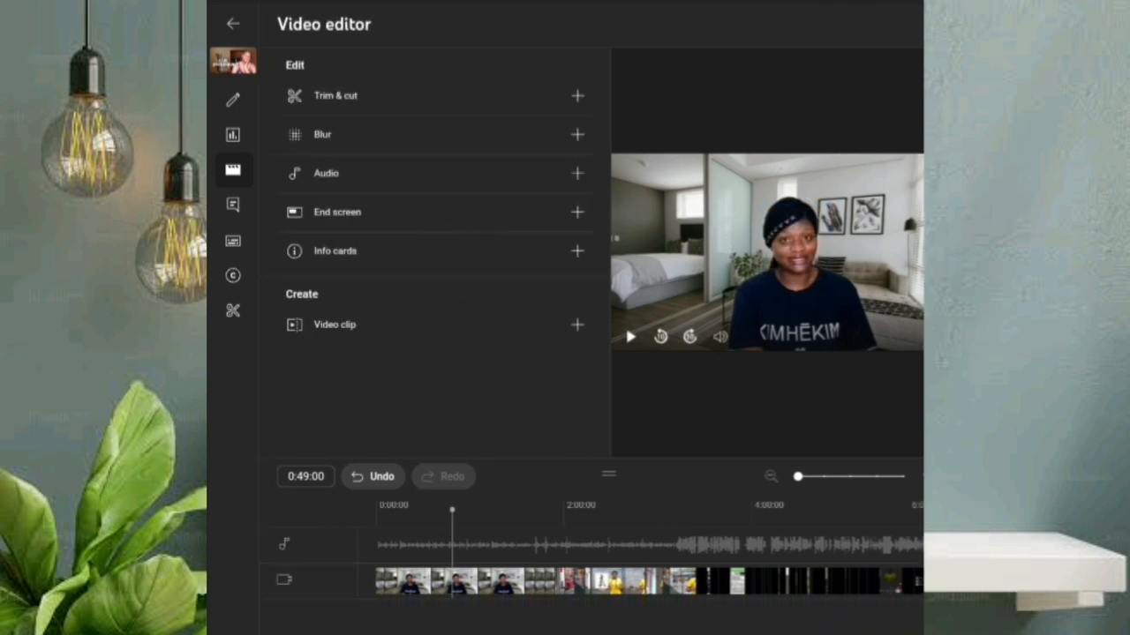
Add a custom blur over the speaker's lower face, trying the Oval shape before returning it to Rectangle.
left_click(579, 134)
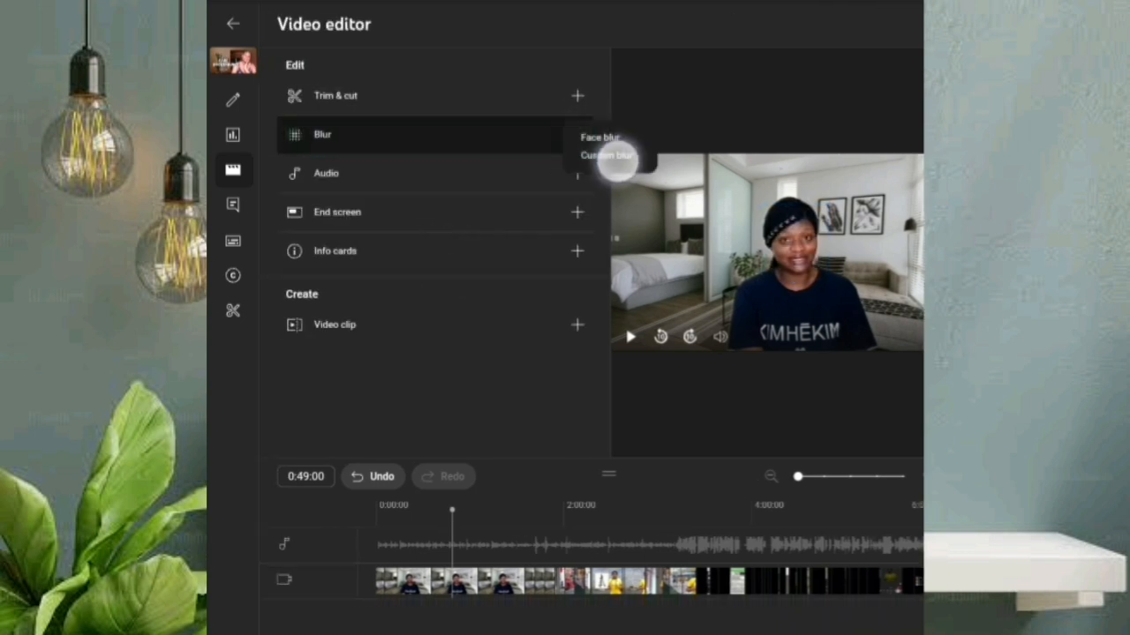
left_click(606, 155)
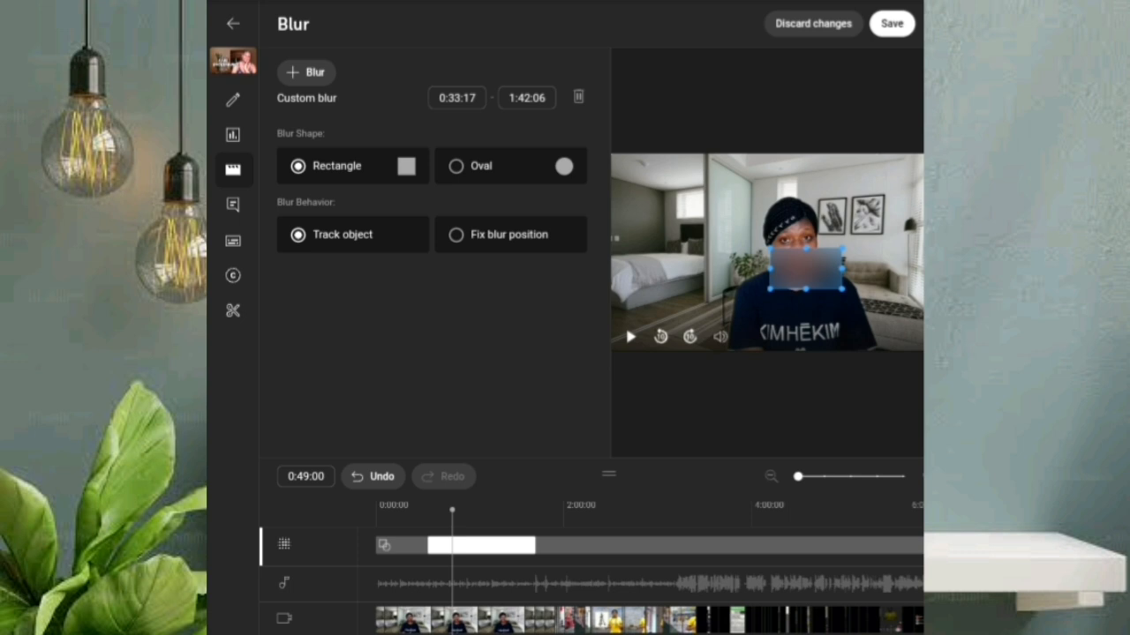
left_click(465, 165)
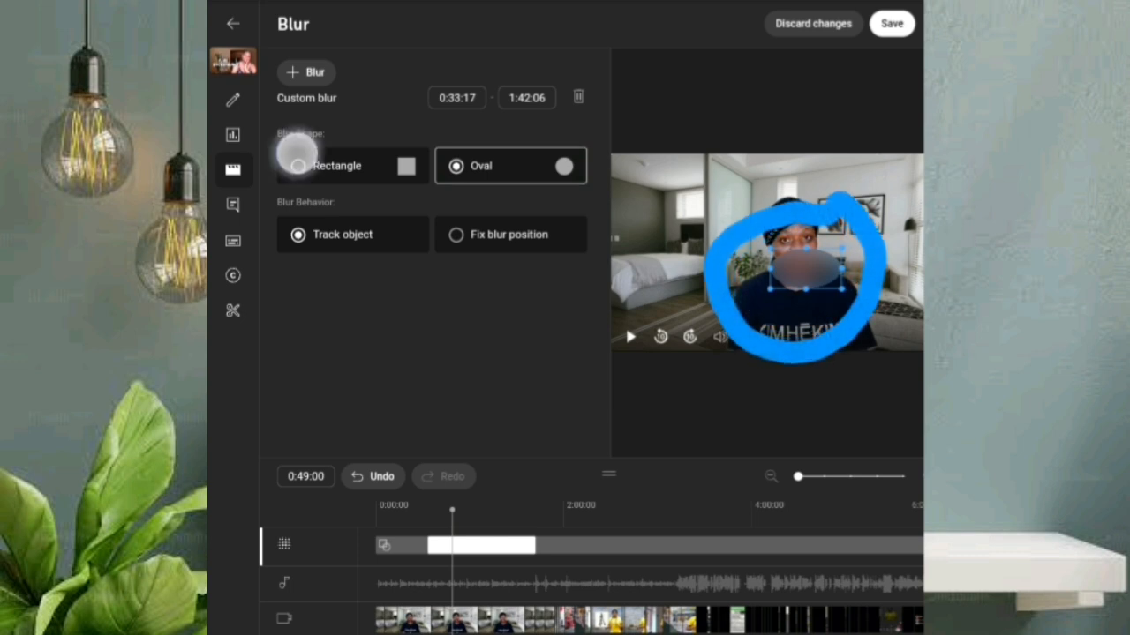
left_click(297, 160)
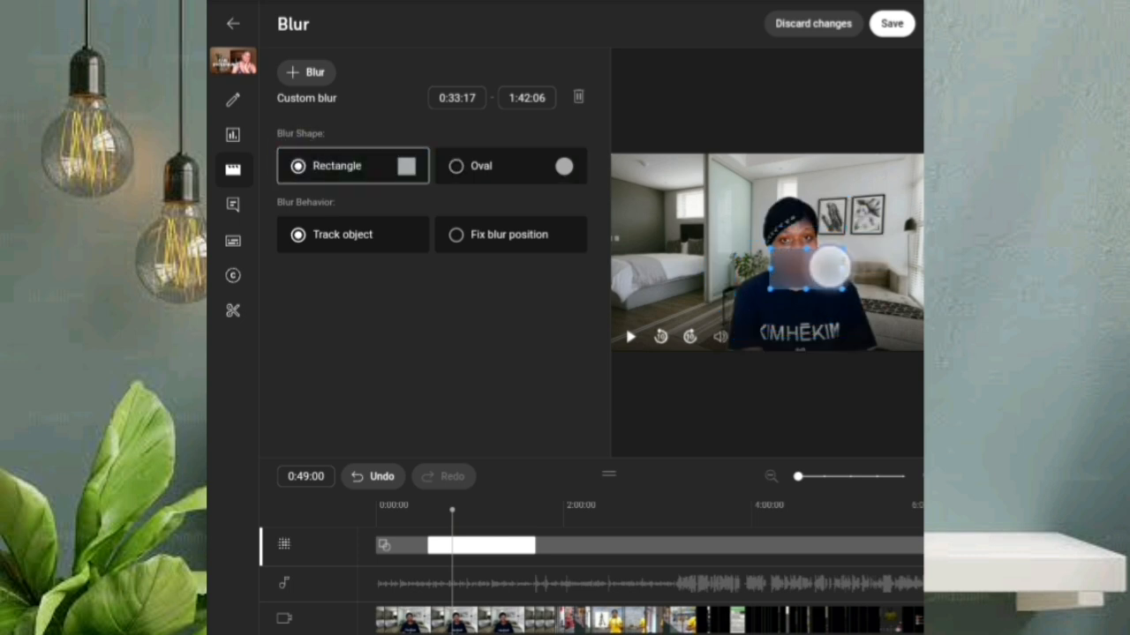
Adjust the rectangular custom blur on the speaker's face, set its behavior to Track object, and discard the blur changes.
left_click_drag(831, 266, 816, 213)
left_click_drag(795, 273, 833, 187)
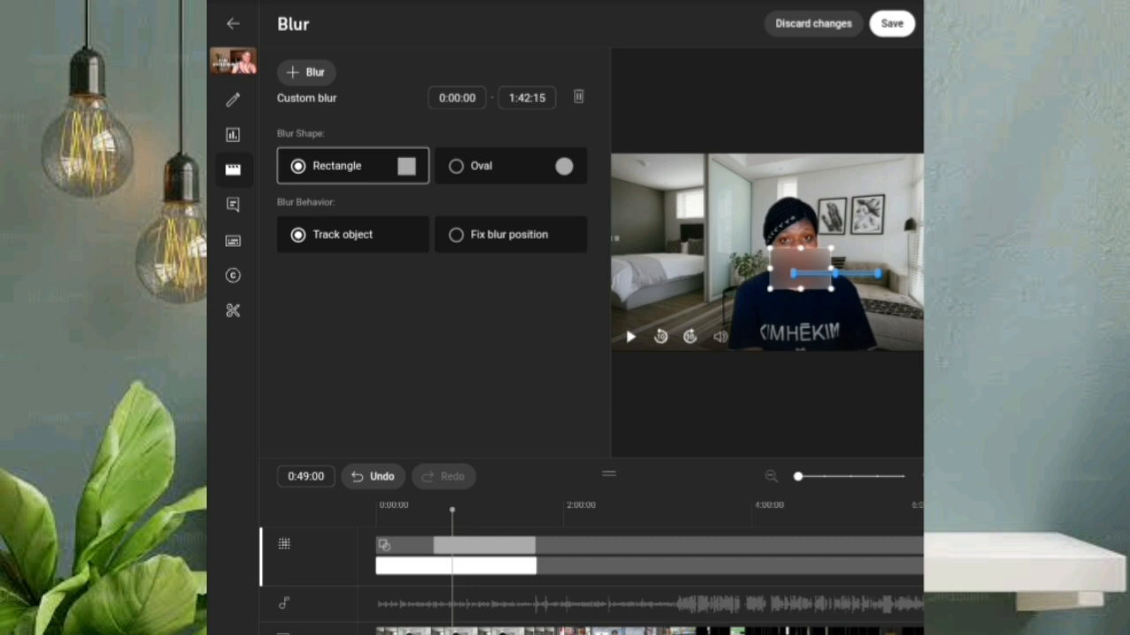
left_click(463, 226)
scroll(592, 322, "right", 1)
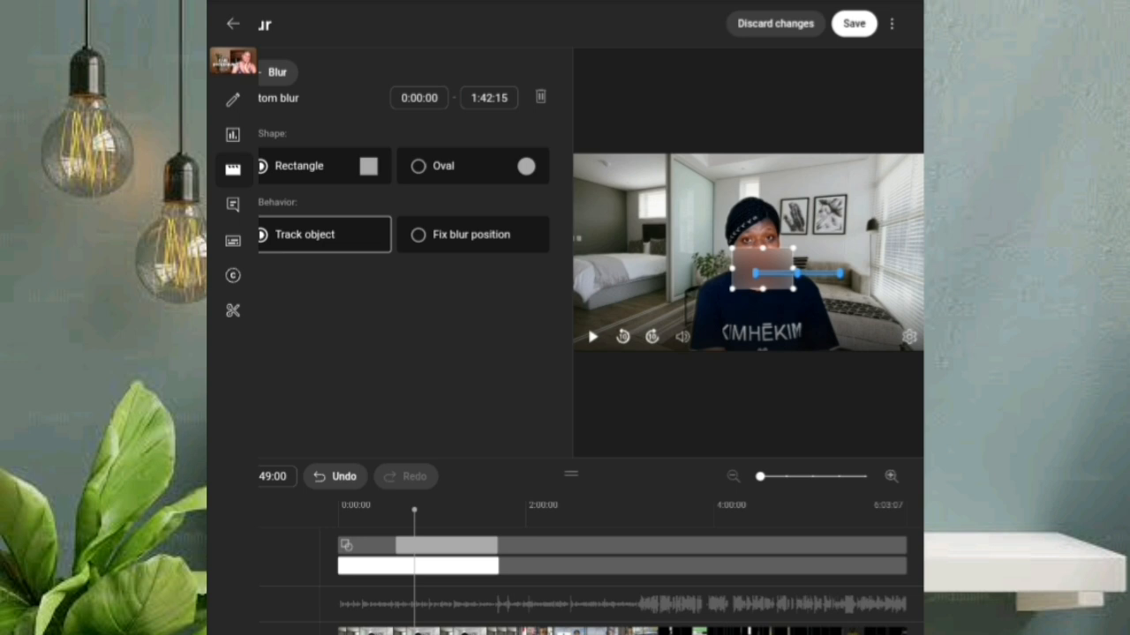
left_click(775, 23)
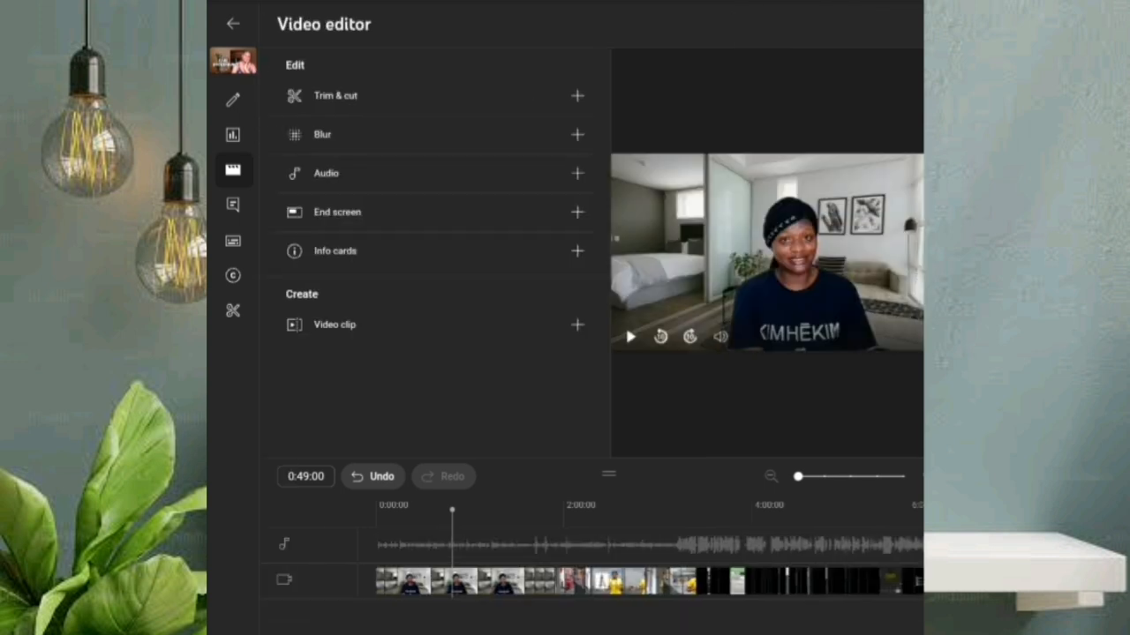
Browse the tracks available in the audio library, leaving it without adding any music.
left_click(491, 173)
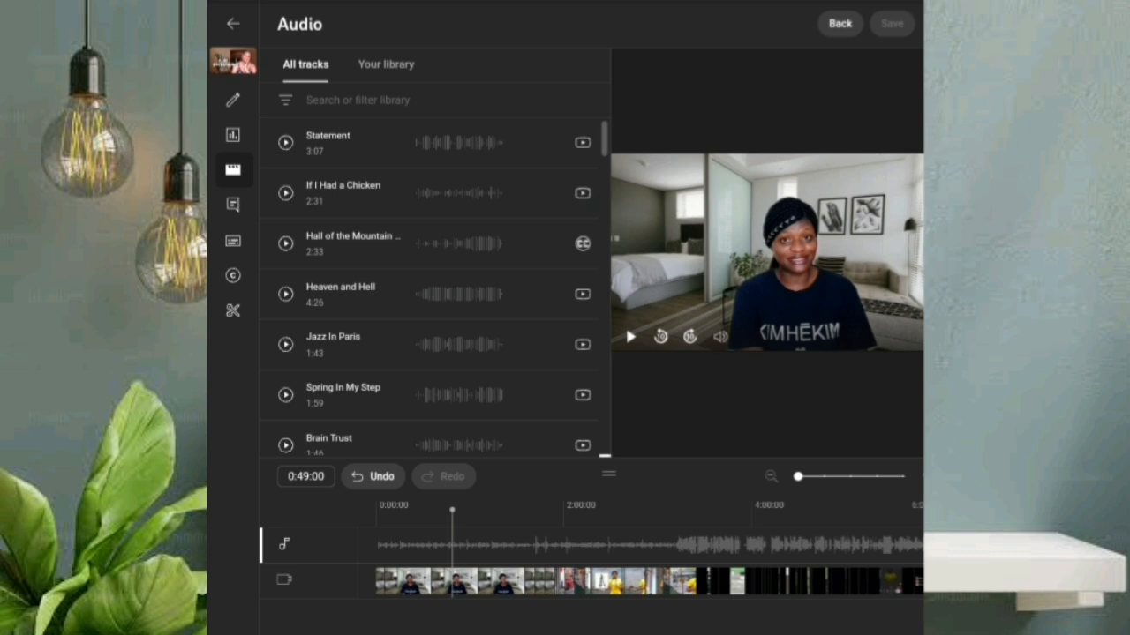
left_click_drag(459, 334, 482, 215)
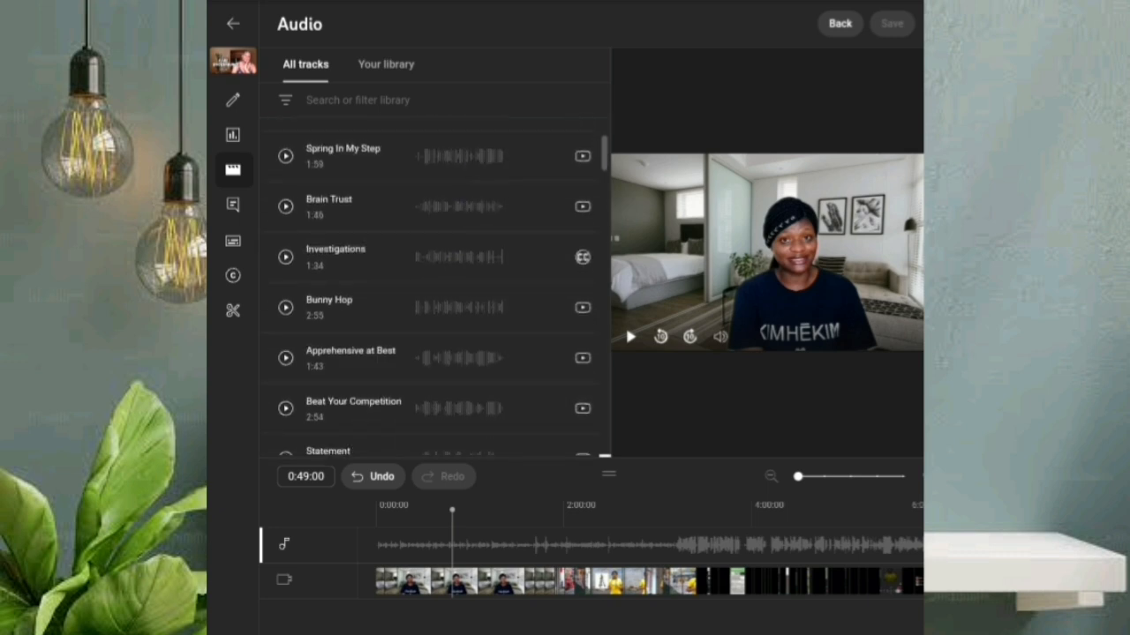
left_click_drag(454, 346, 504, 252)
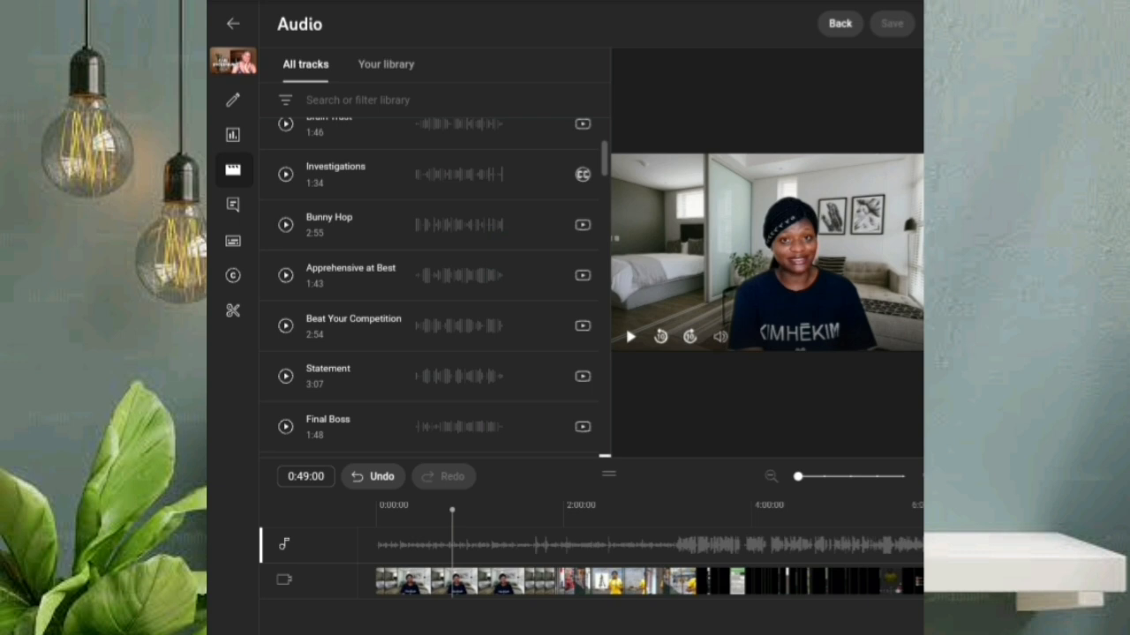
left_click(840, 24)
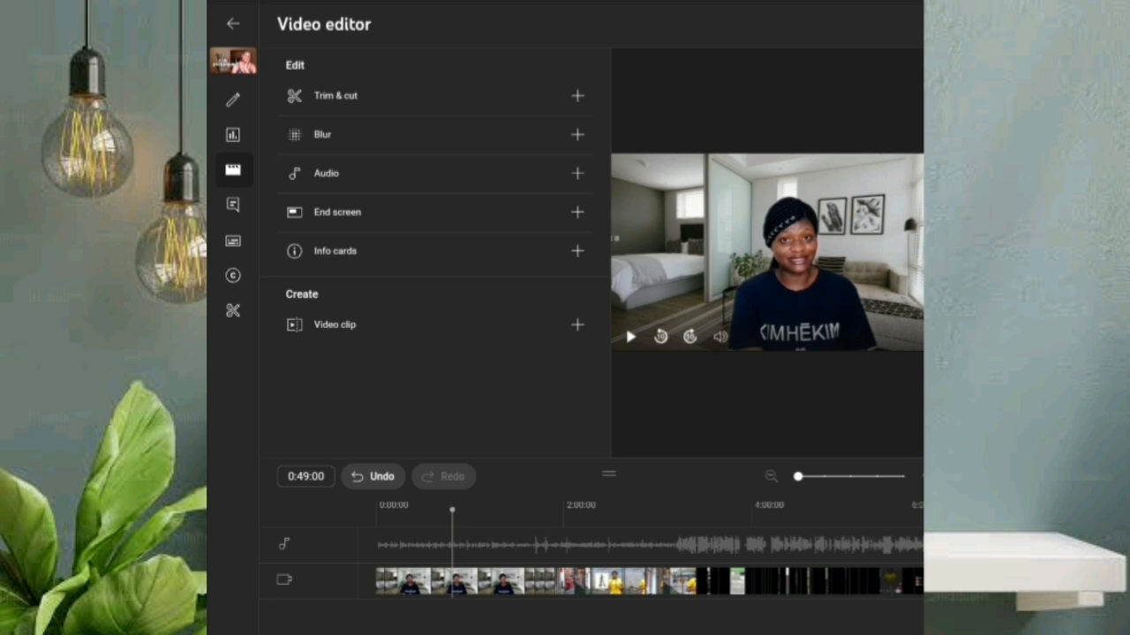
Apply the "1 playlist, 1 subscribe" end screen template to the video.
left_click(575, 212)
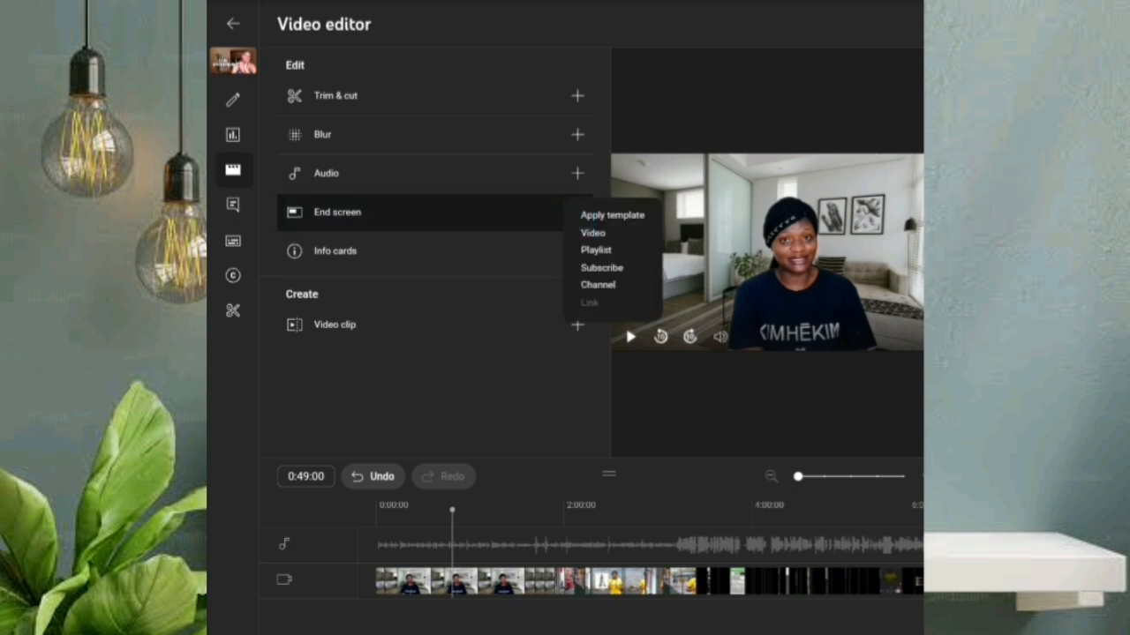
left_click(613, 214)
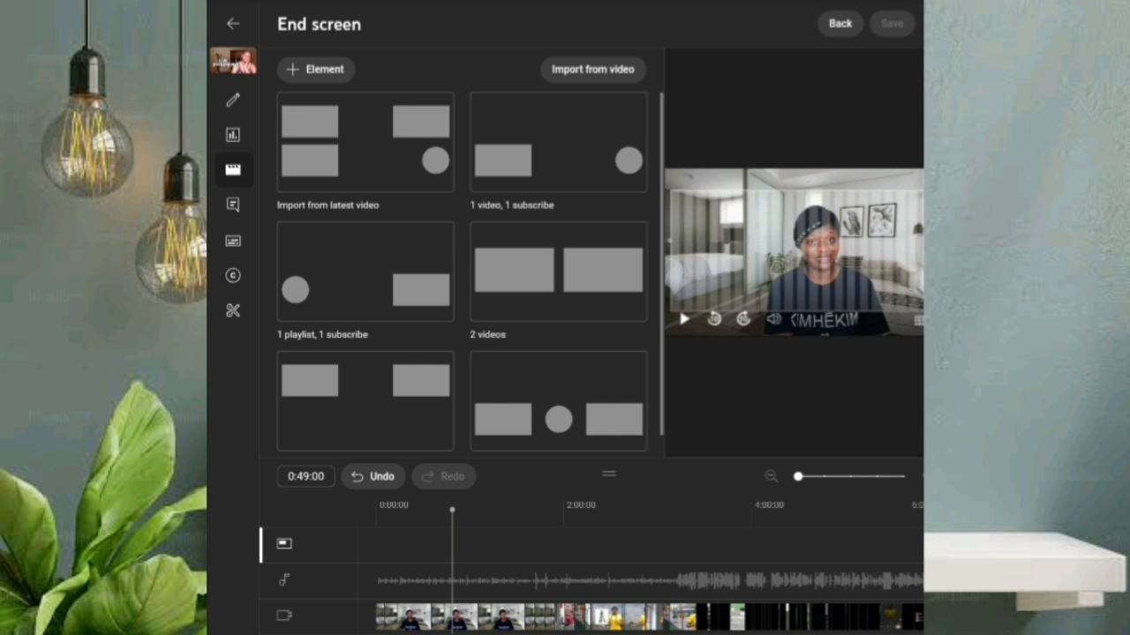
scroll(599, 291, "down", 1)
scroll(578, 197, "up", 1)
left_click(387, 266)
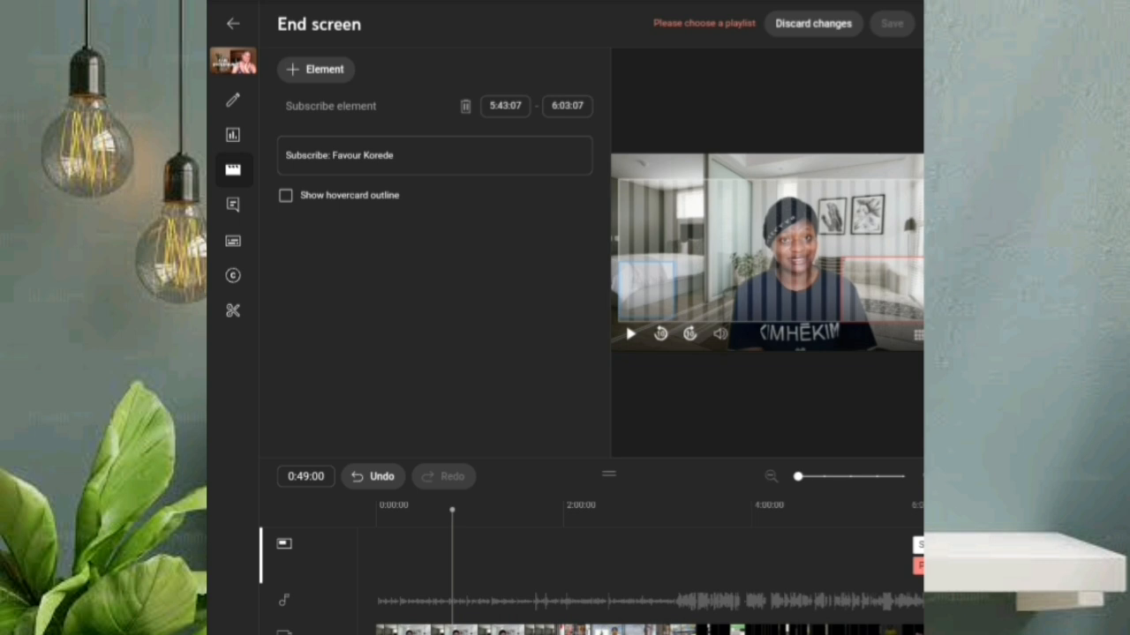
Add an end screen video element featuring the specific video "How to Create Stunning THUMBNAIL for YouTube...", and discard the end screen changes.
left_click(316, 69)
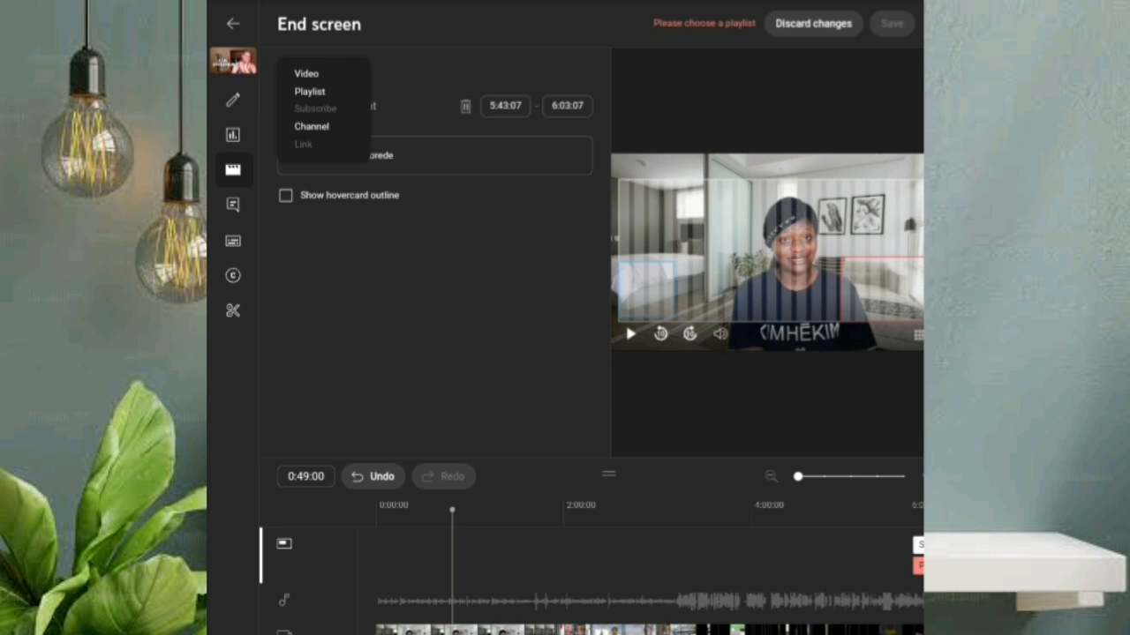
left_click(309, 74)
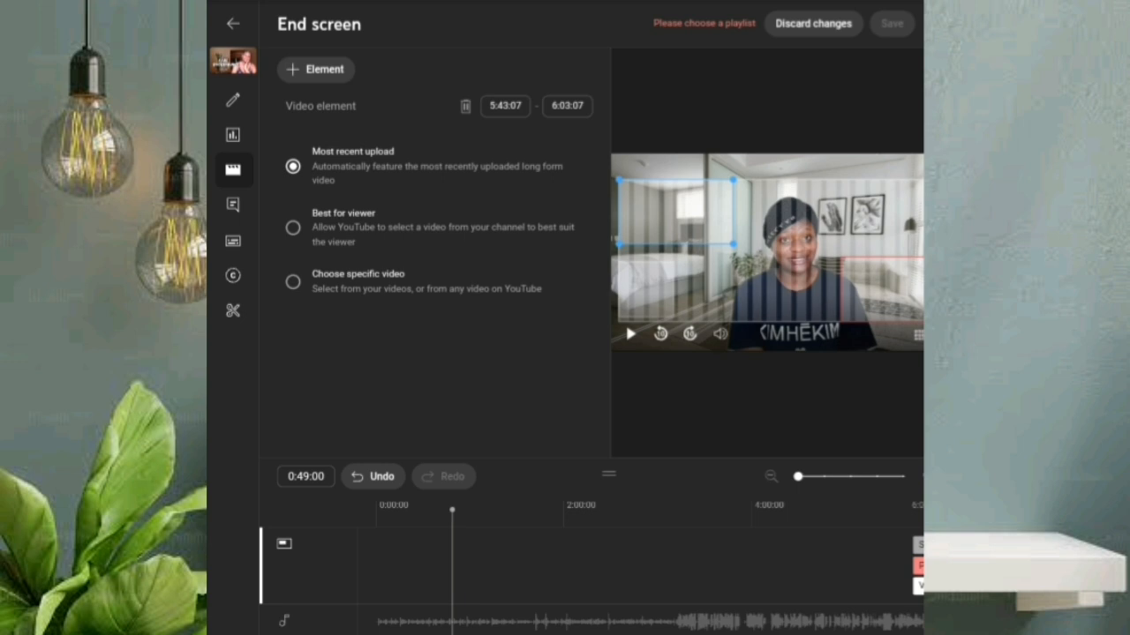
left_click(291, 282)
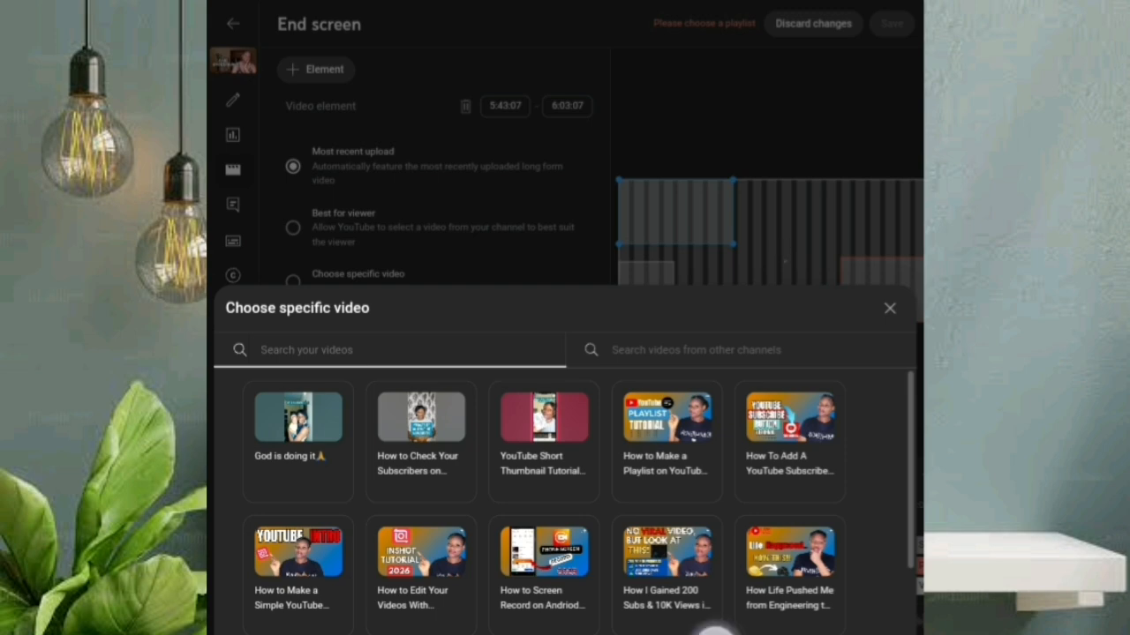
scroll(565, 495, "down", 3)
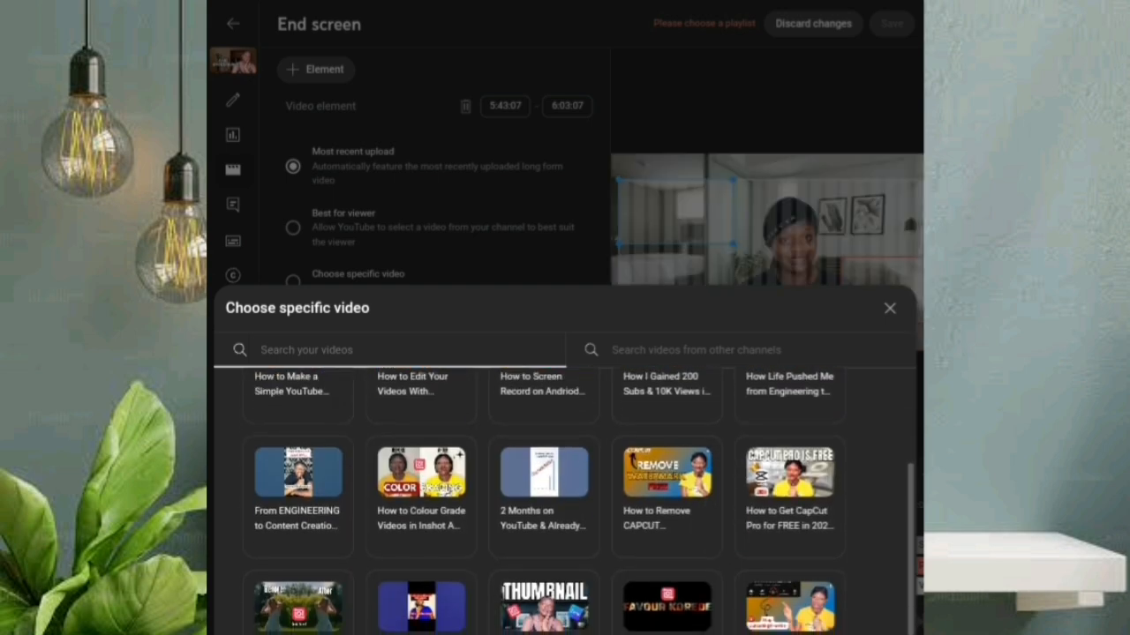
left_click(544, 607)
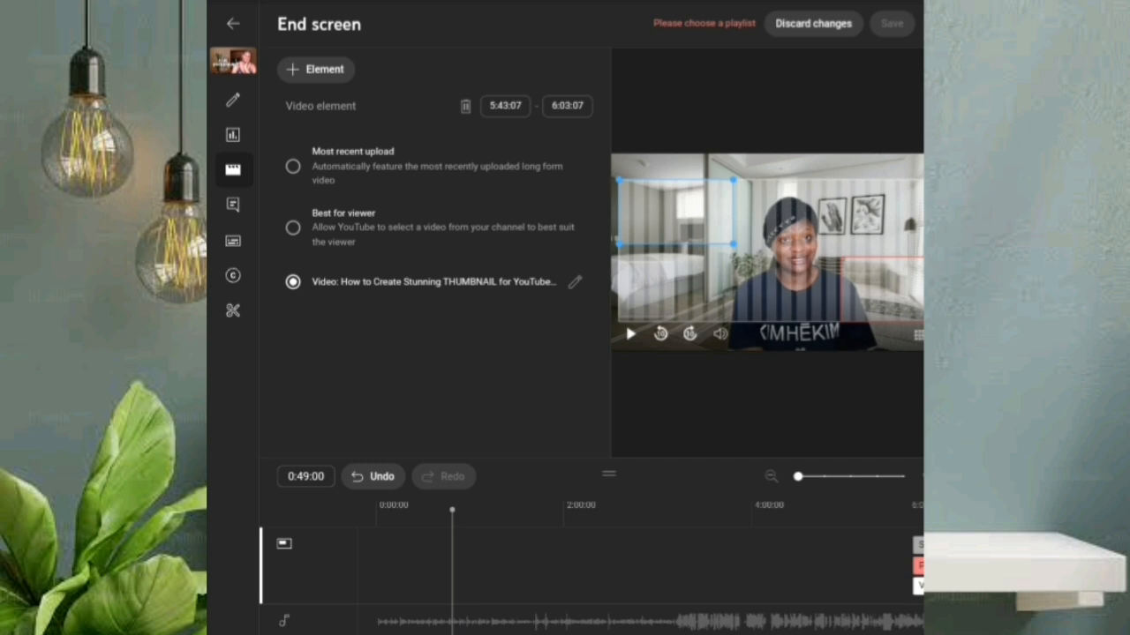
left_click(813, 23)
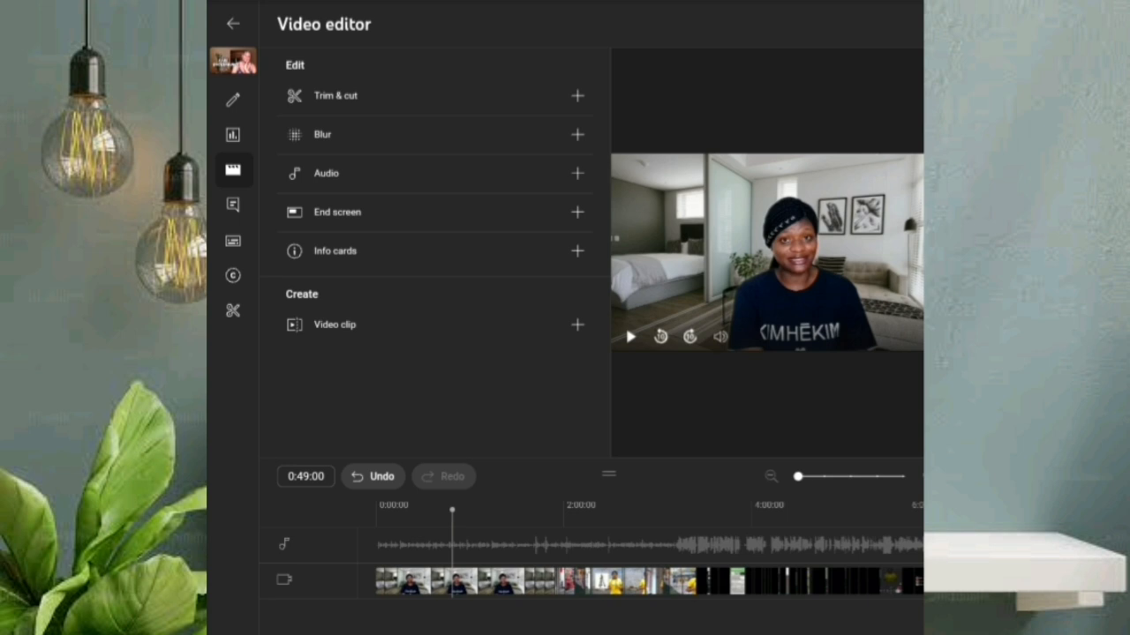
Add a video info card at 1:57:12 linking to "How To Create YouTube Thumbnail With INSHOT!".
left_click_drag(451, 622, 559, 631)
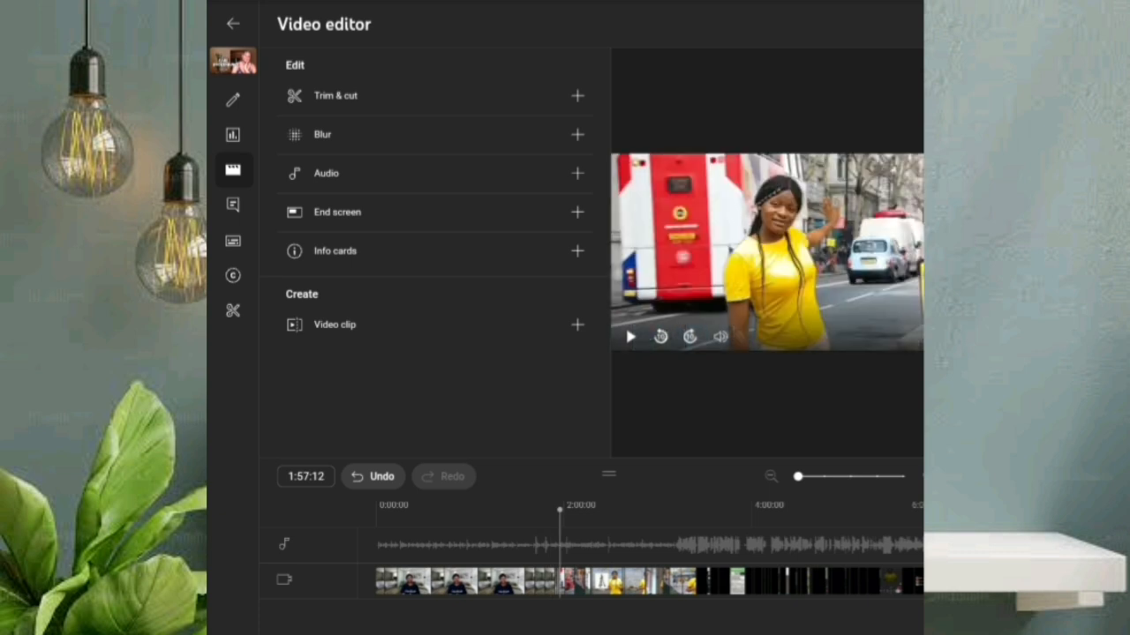
left_click(577, 252)
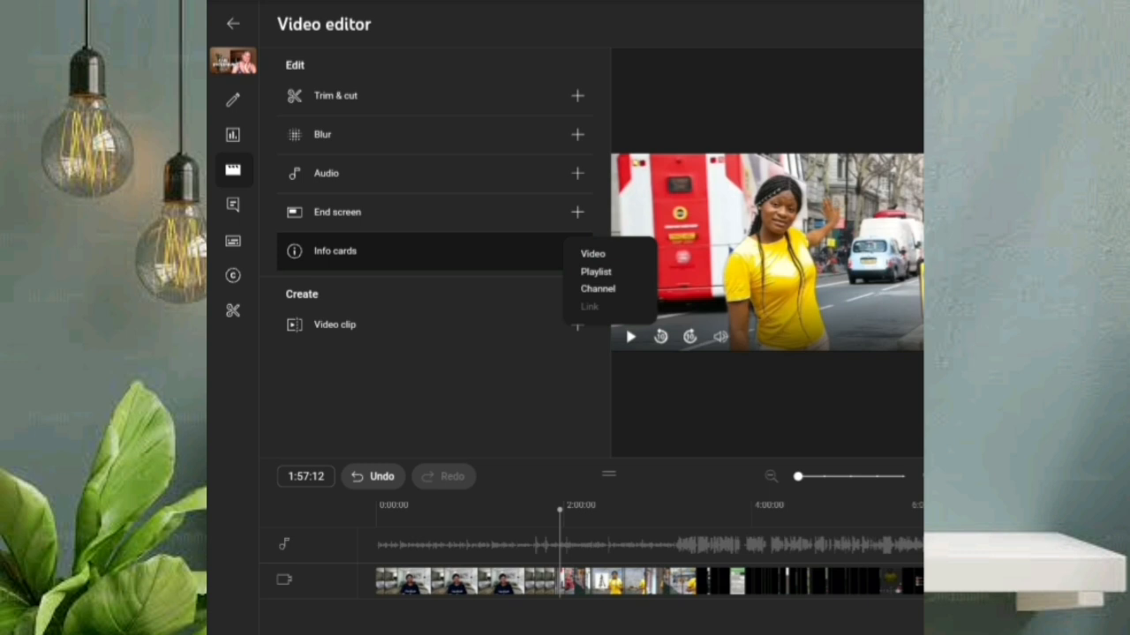
left_click(593, 253)
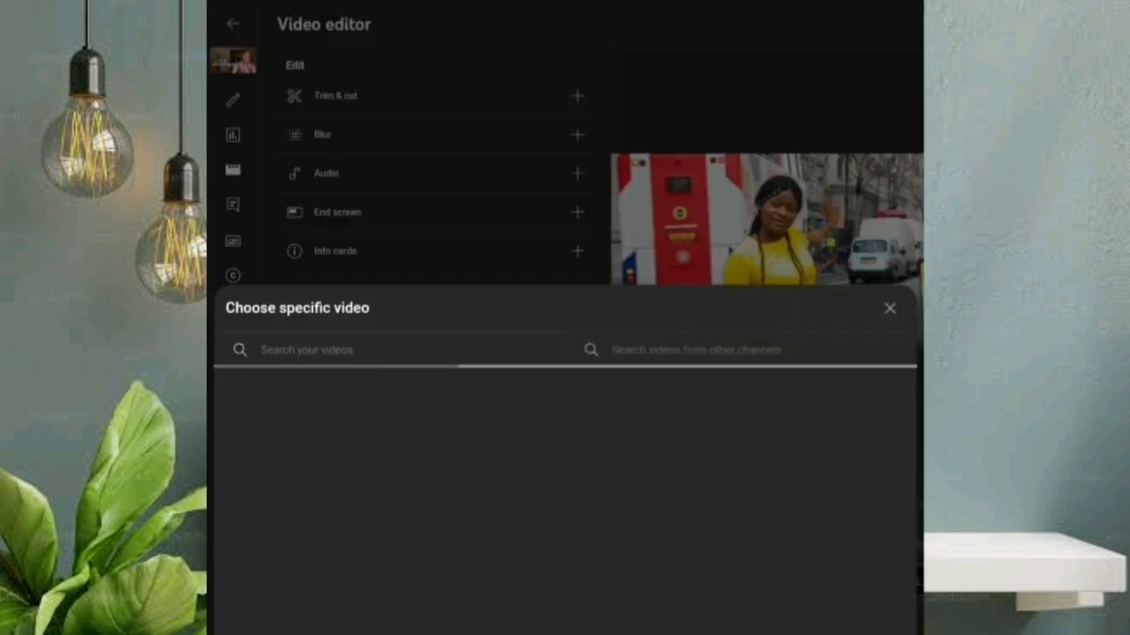
scroll(703, 617, "down", 6)
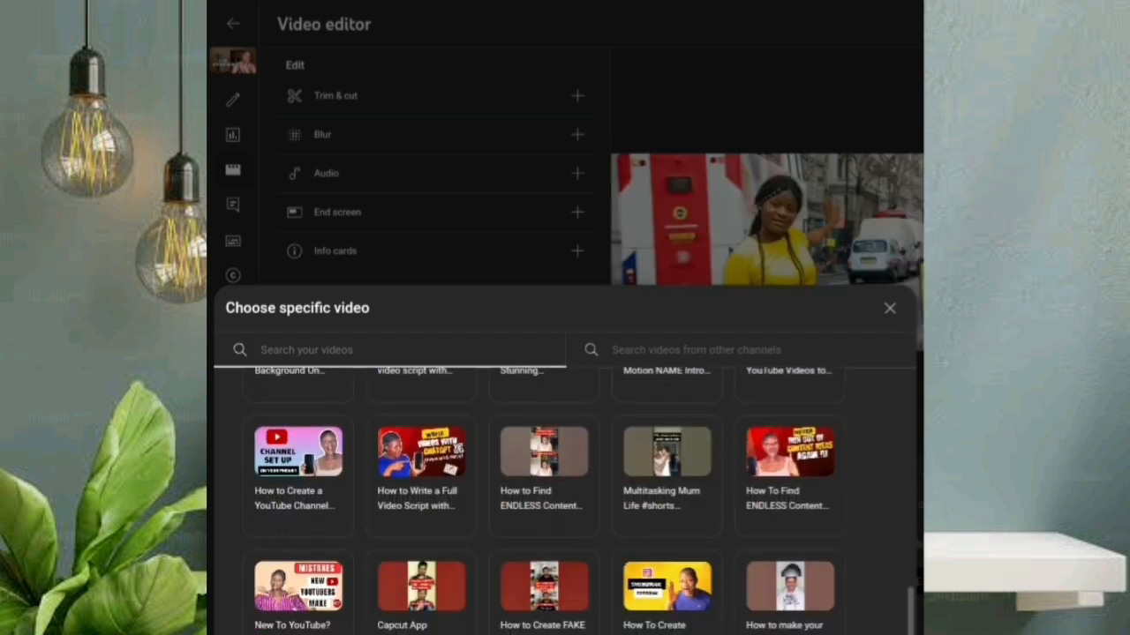
left_click(684, 599)
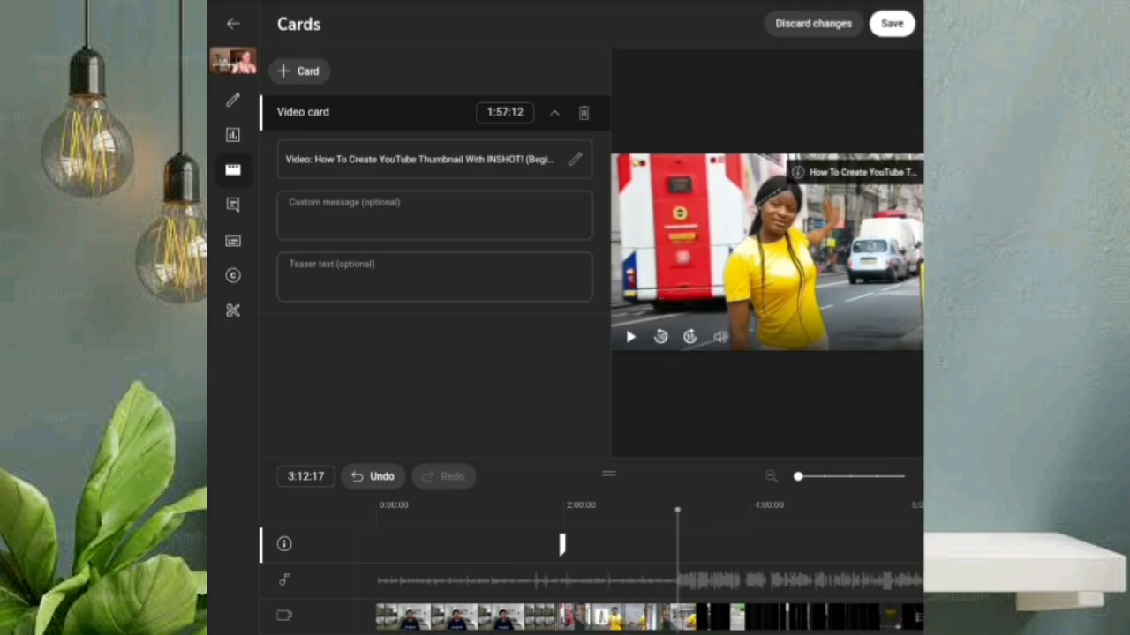
scroll(592, 380, "right", 1)
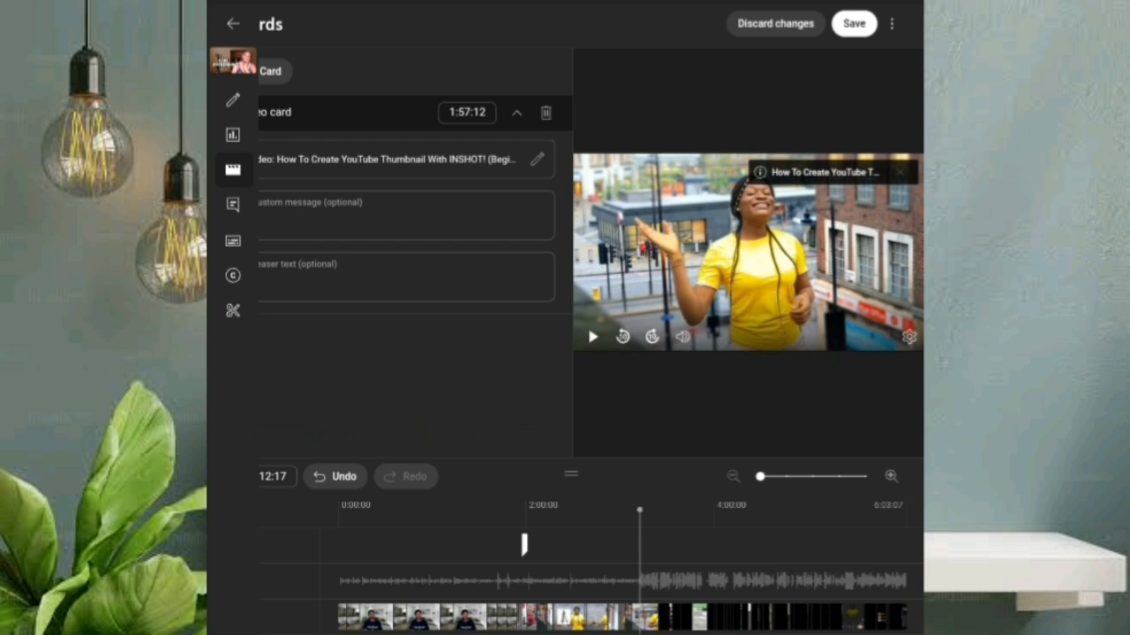
scroll(592, 322, "left", 1)
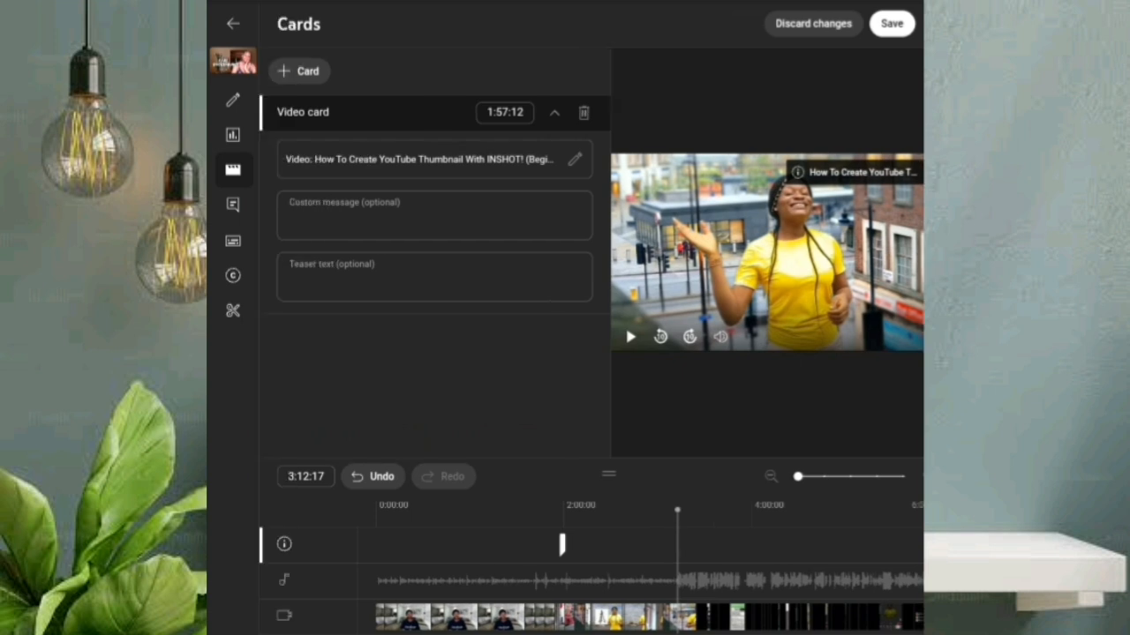